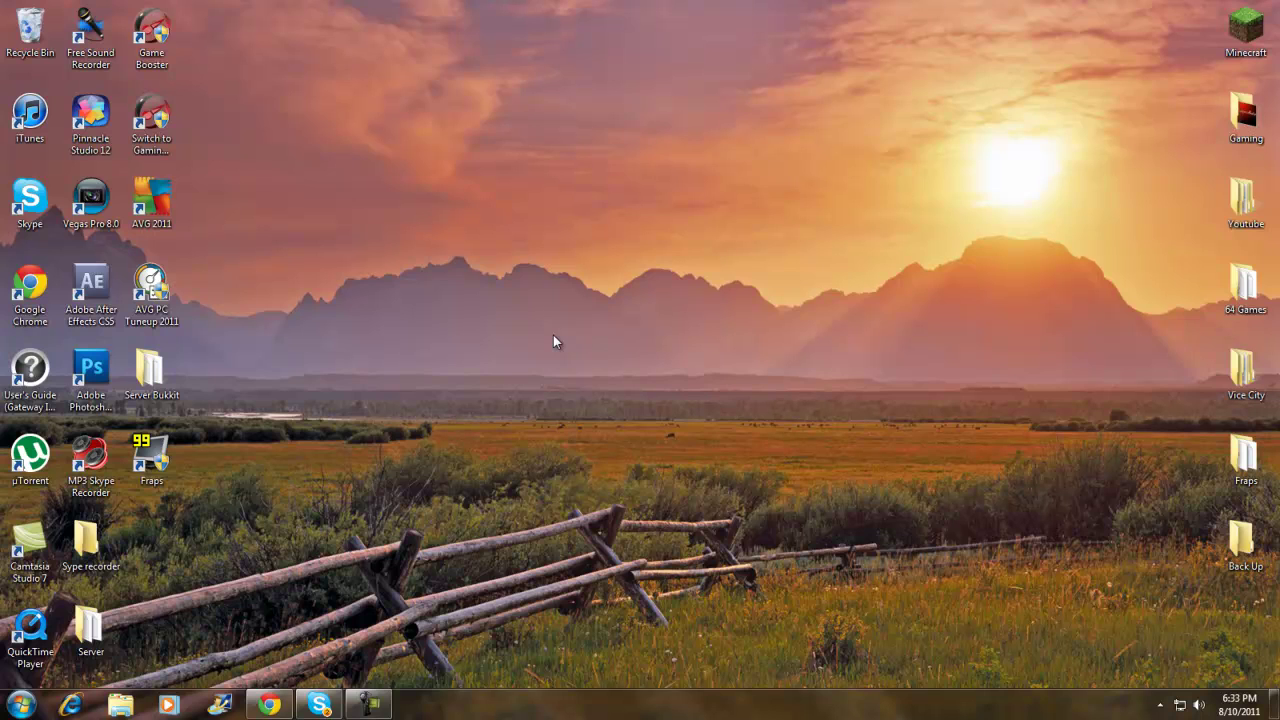
Switch to the browser and look through the Millénaire forum post's village screenshots, update notes and current version description.
click(269, 705)
scroll(470, 273, down, 3)
scroll(470, 273, up, 2)
scroll(470, 273, up, 15)
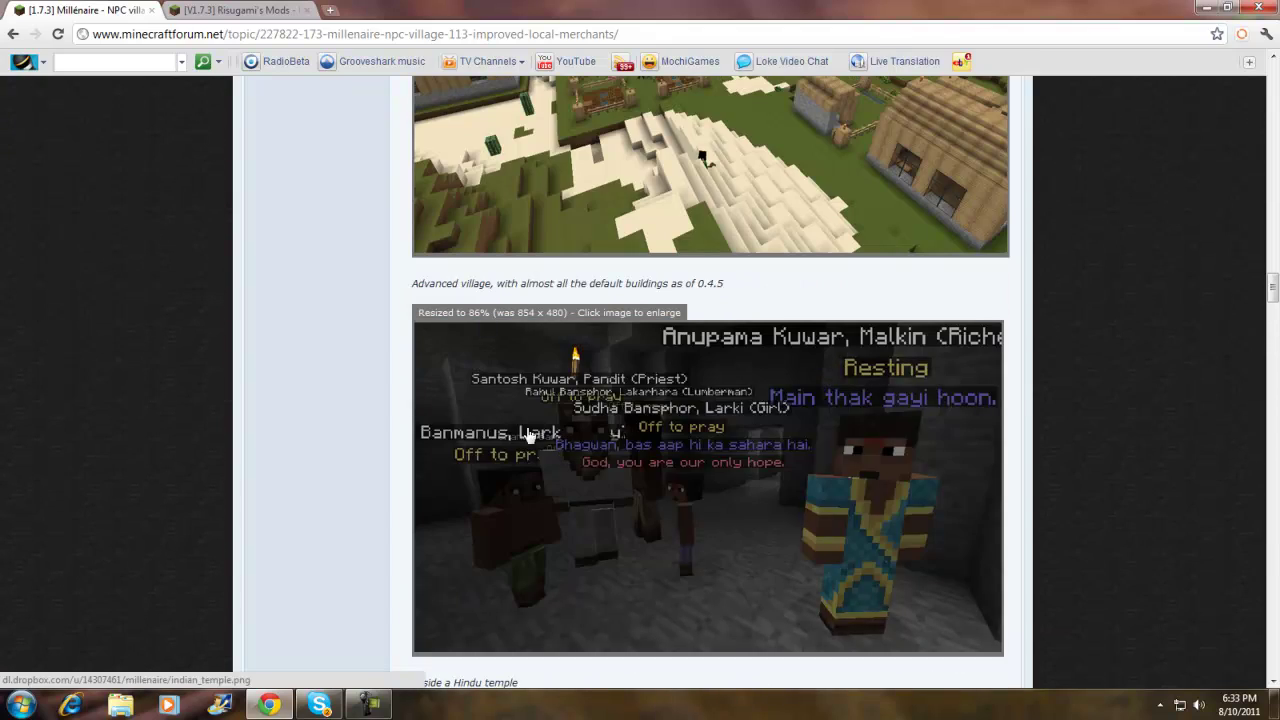
scroll(666, 432, up, 3)
scroll(590, 460, down, 3)
scroll(700, 513, up, 6)
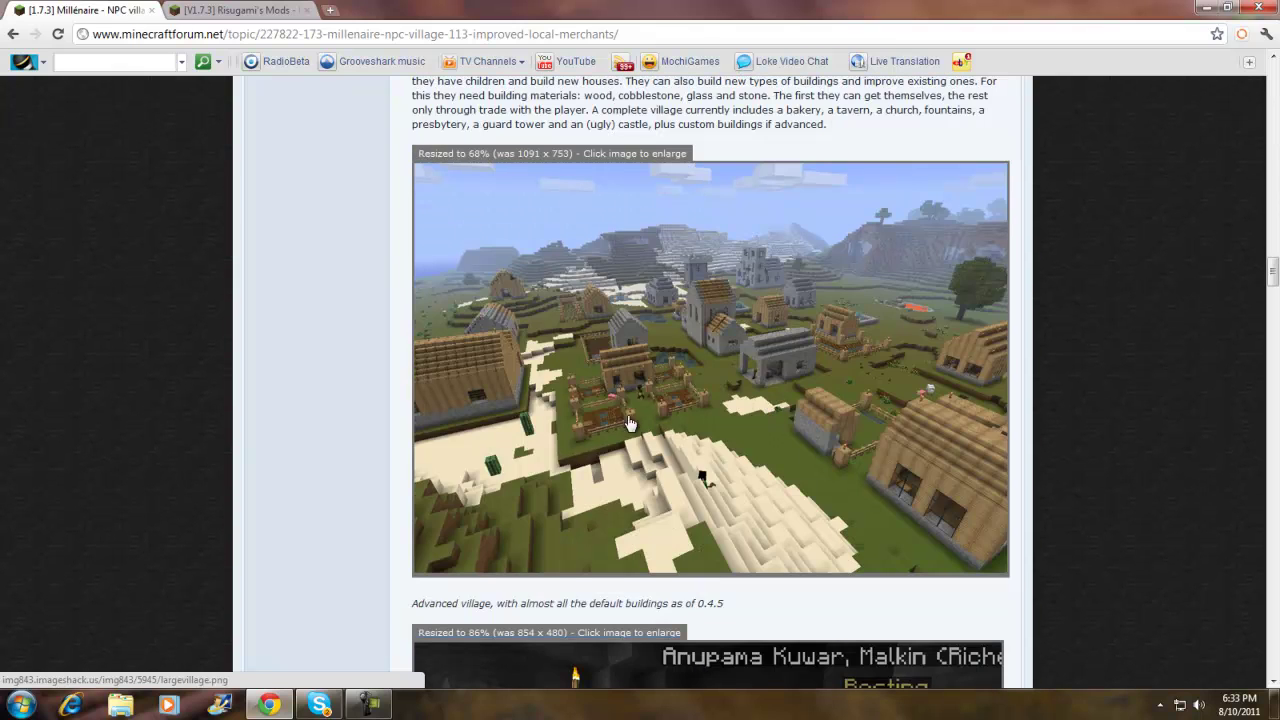
scroll(630, 423, up, 20)
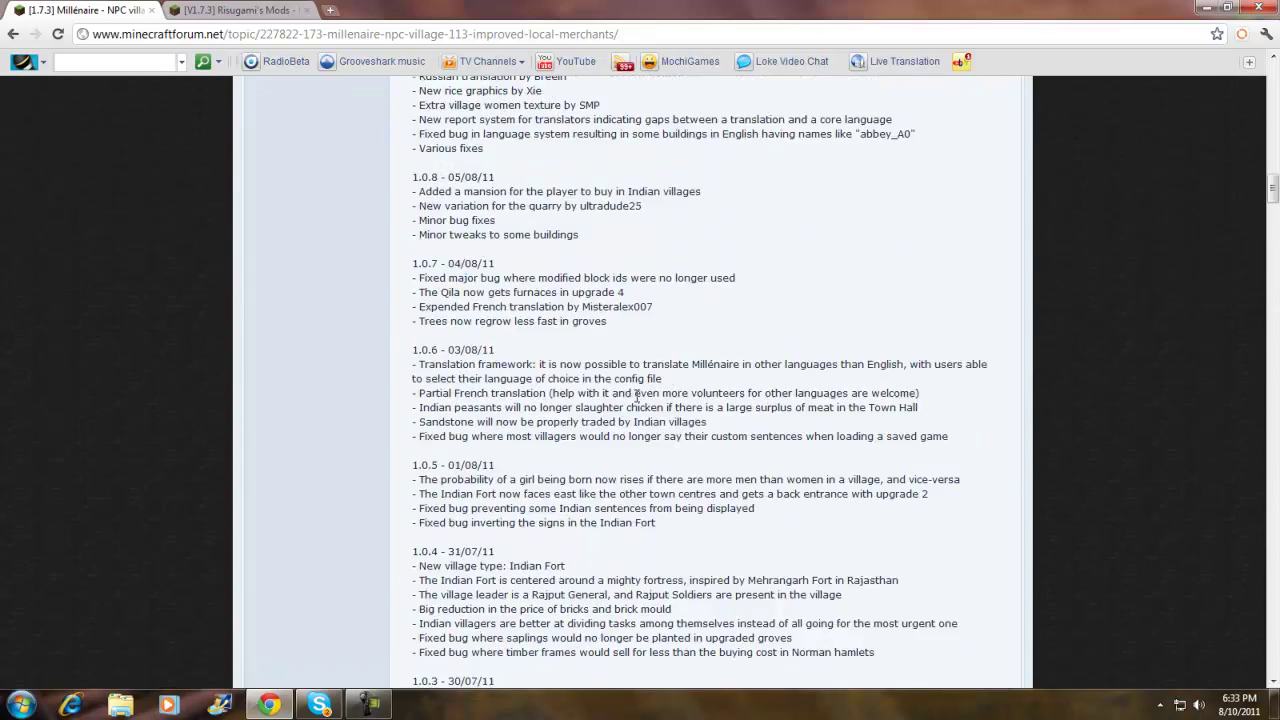
scroll(637, 396, up, 20)
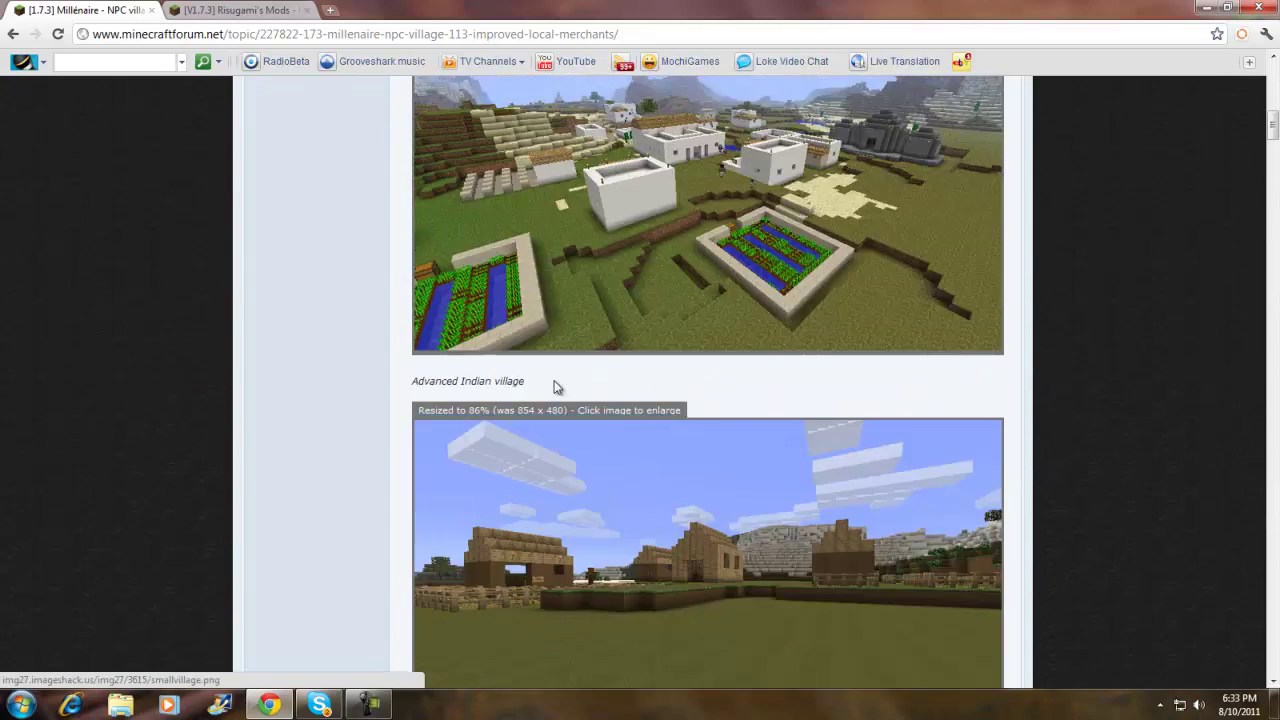
scroll(557, 388, up, 3)
scroll(508, 385, up, 6)
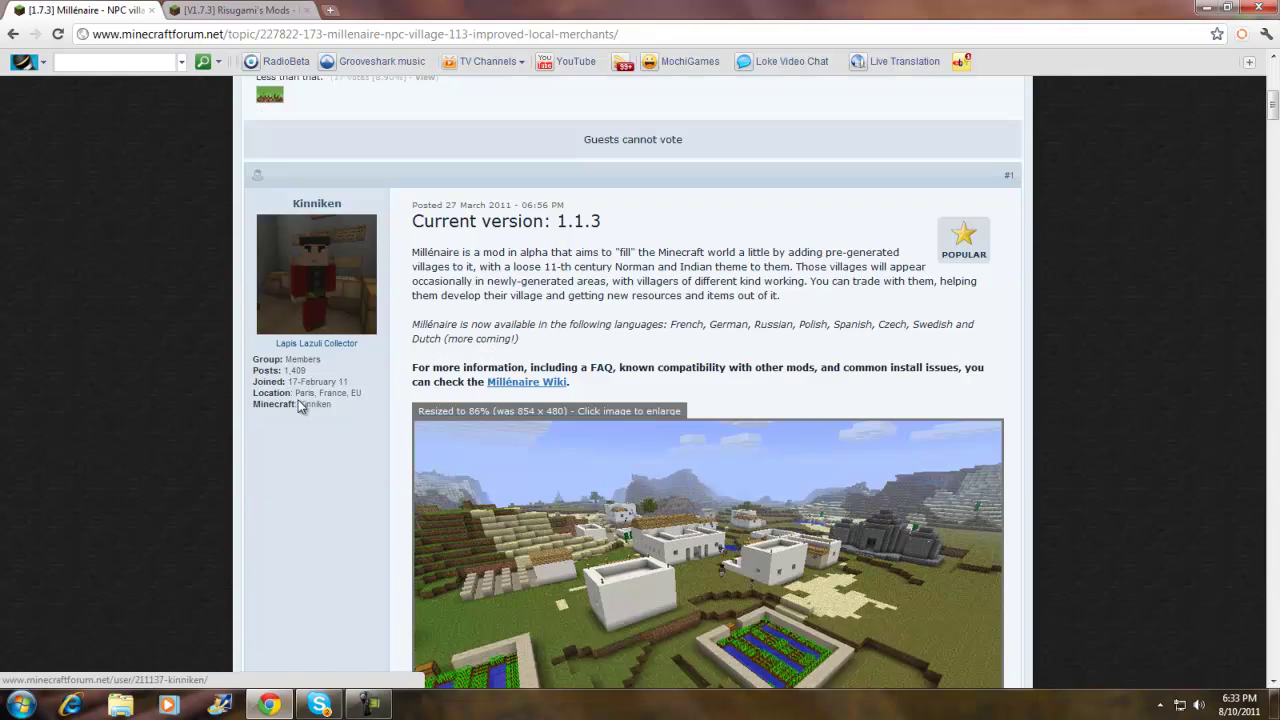
scroll(302, 407, down, 3)
scroll(302, 407, up, 2)
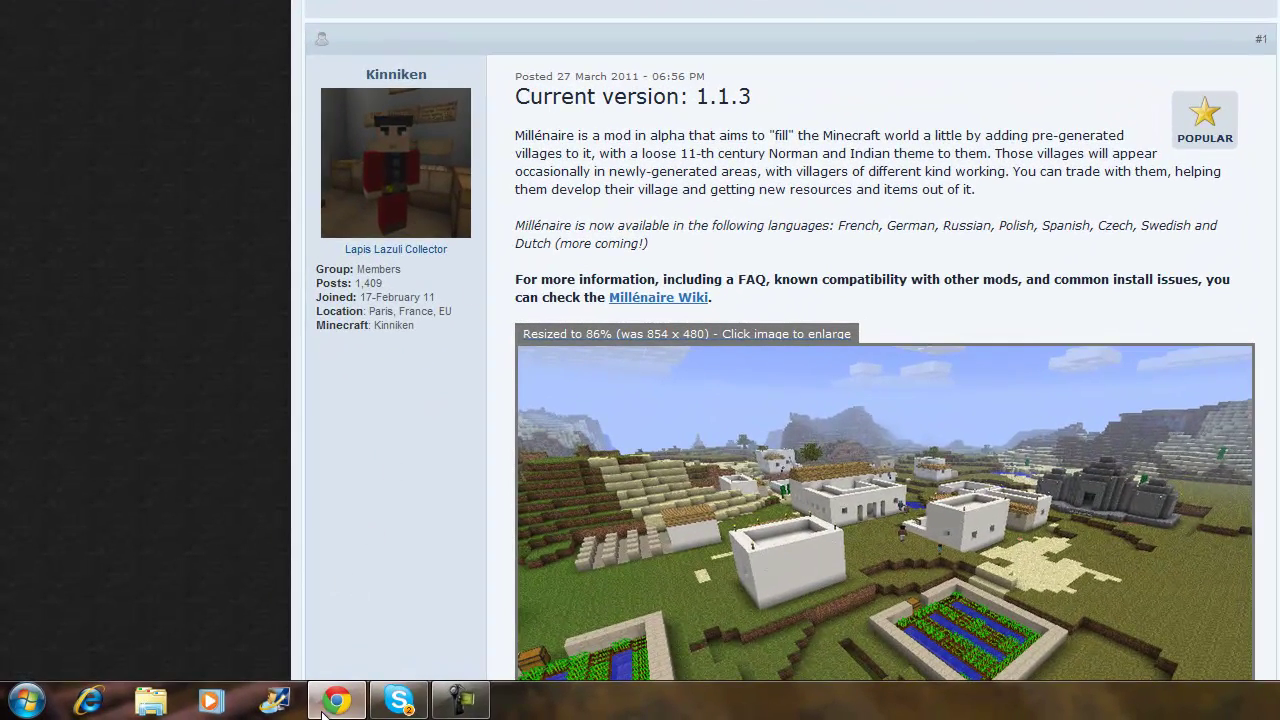
click(322, 708)
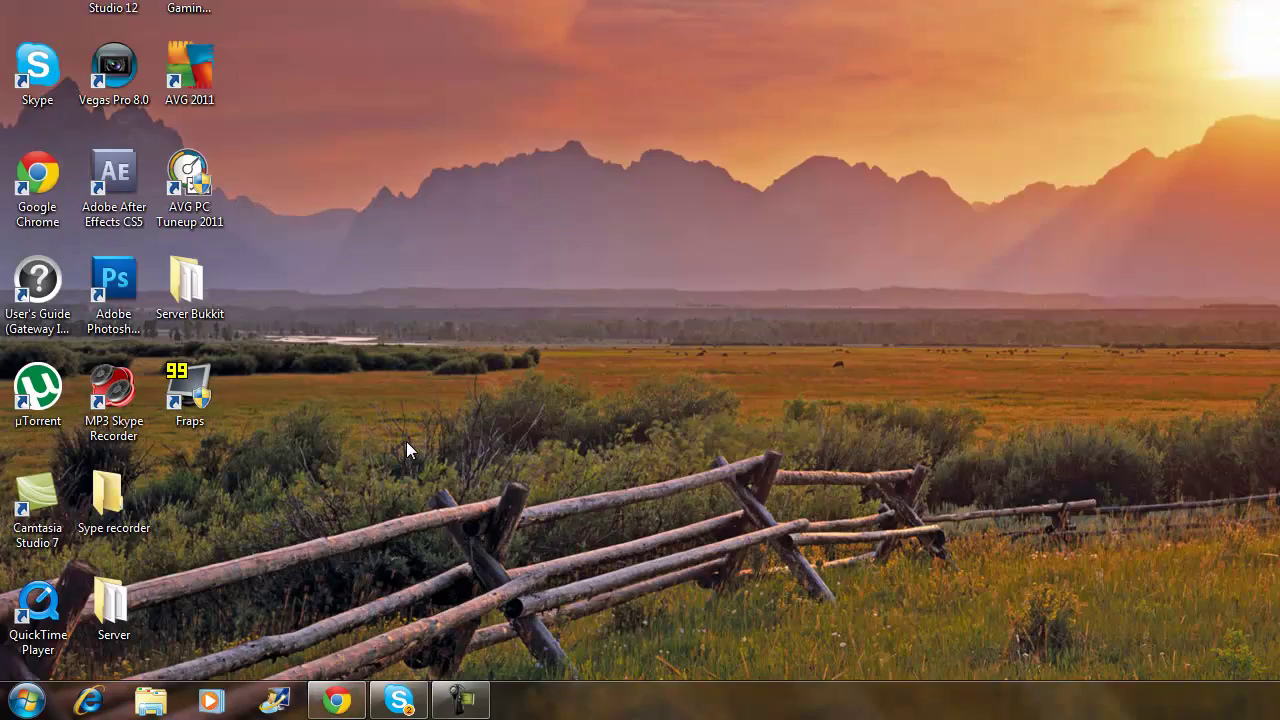
mouse_move(345, 700)
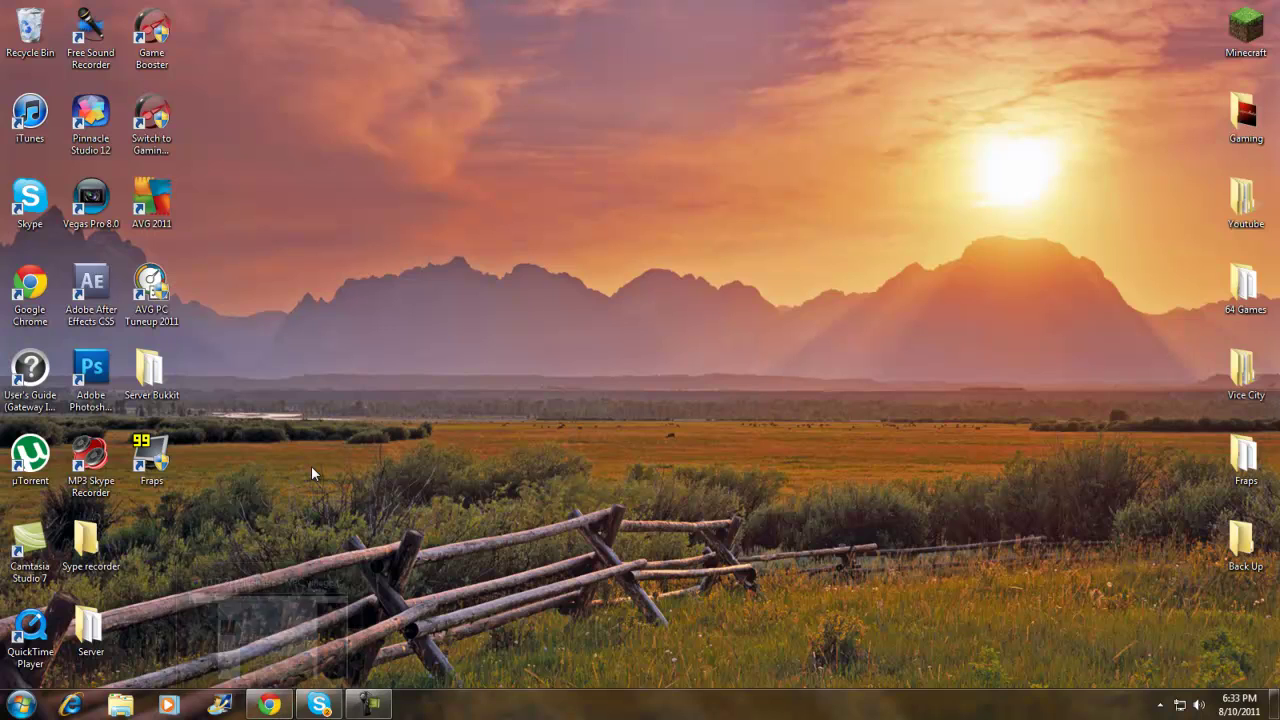
drag(231, 37, 774, 306)
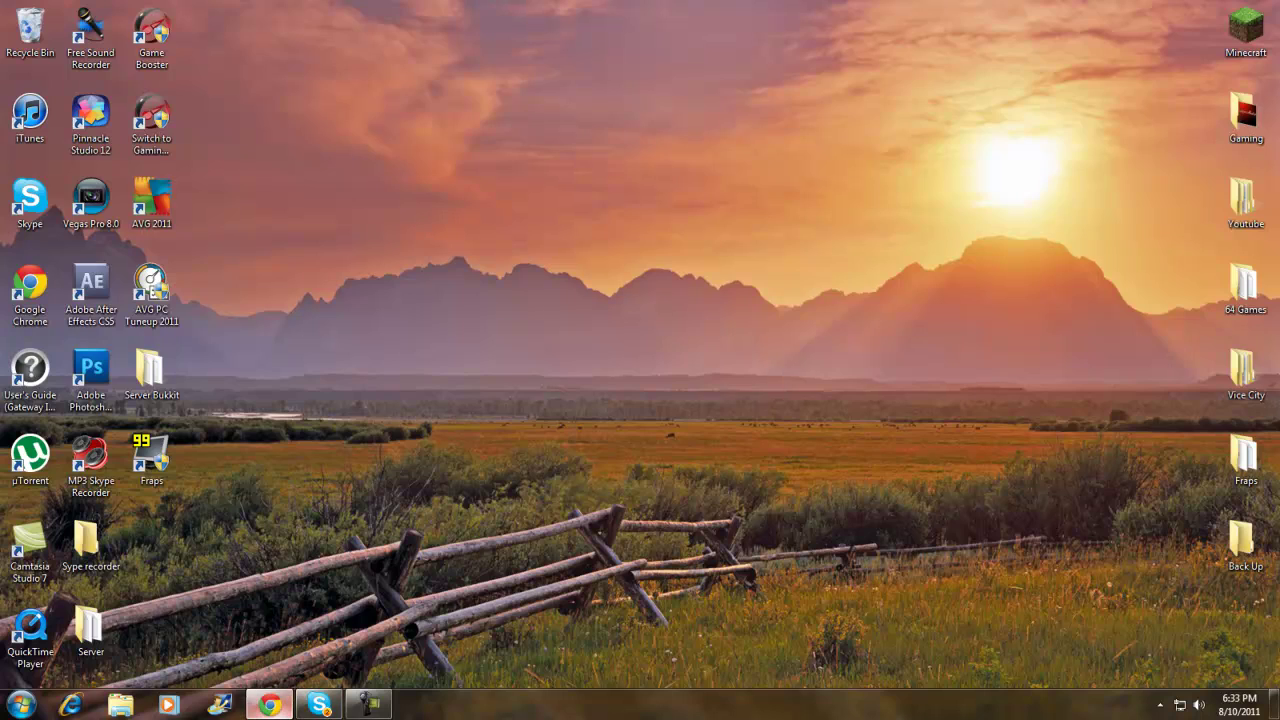
Return to the browser and follow the download link for Millénaire 1.1.3 for Minecraft 1.7.3 in the forum post's Download section.
click(269, 705)
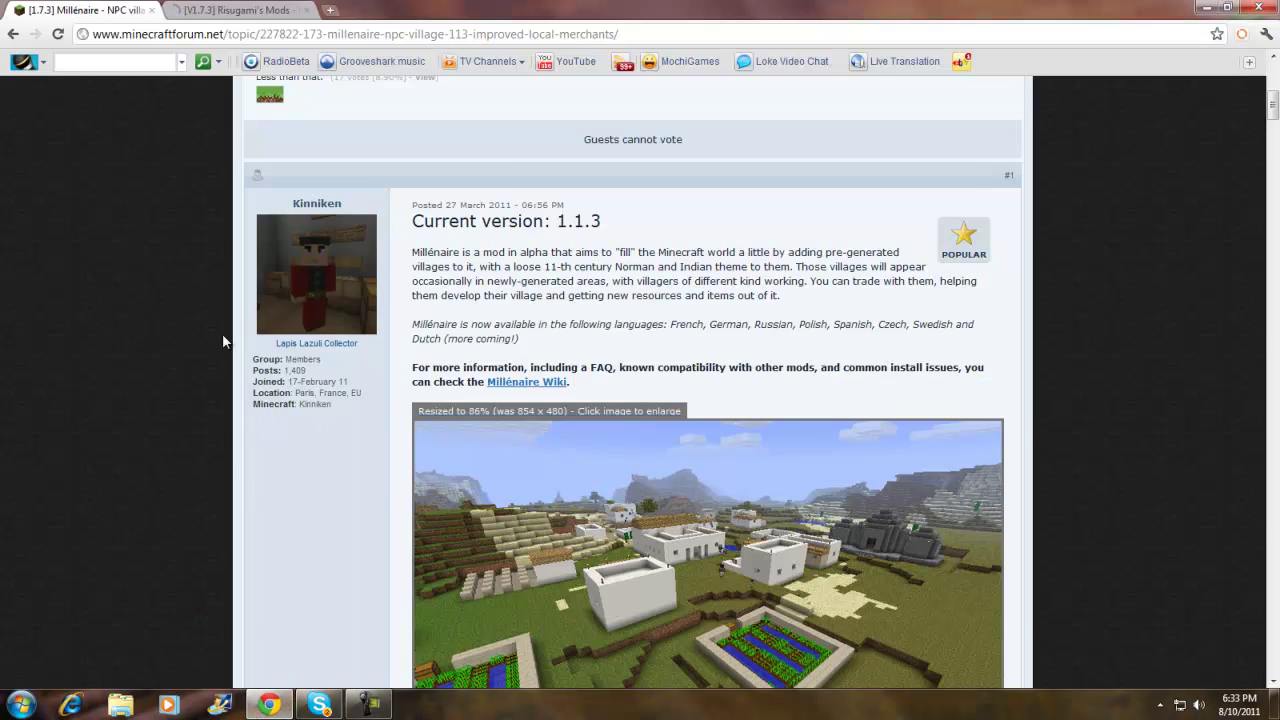
scroll(266, 421, down, 8)
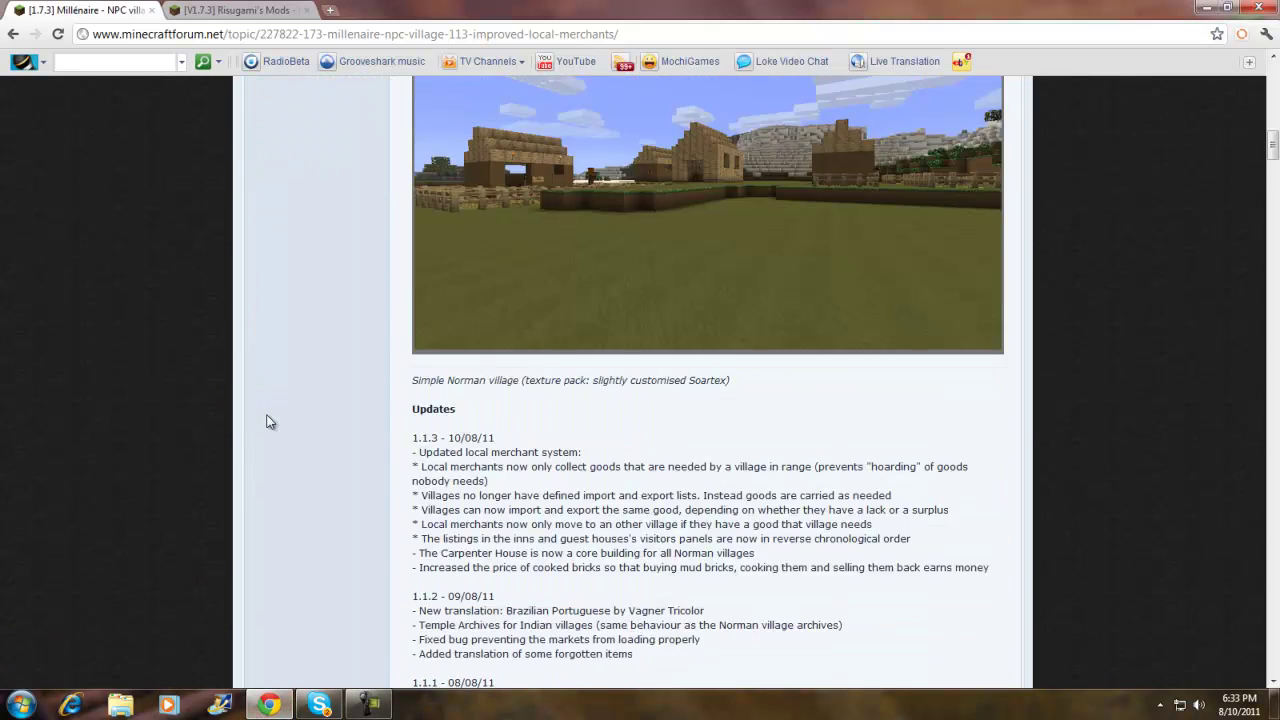
scroll(266, 421, down, 15)
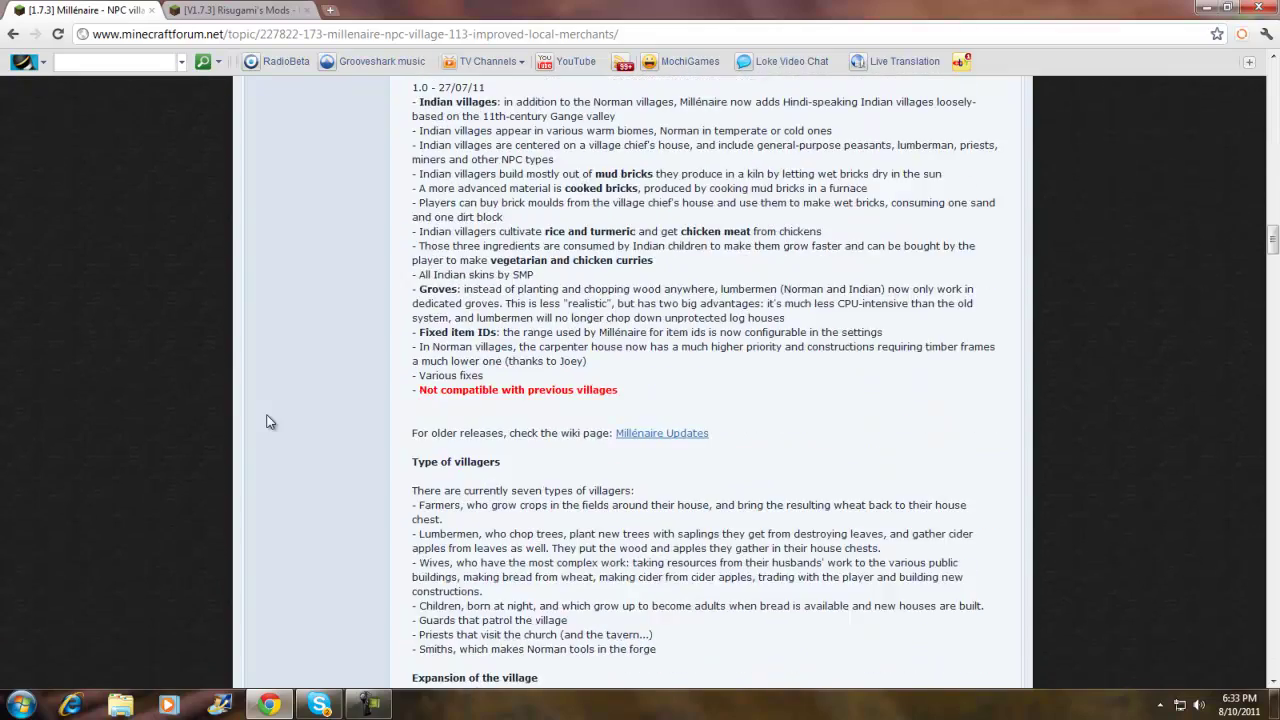
scroll(266, 421, down, 15)
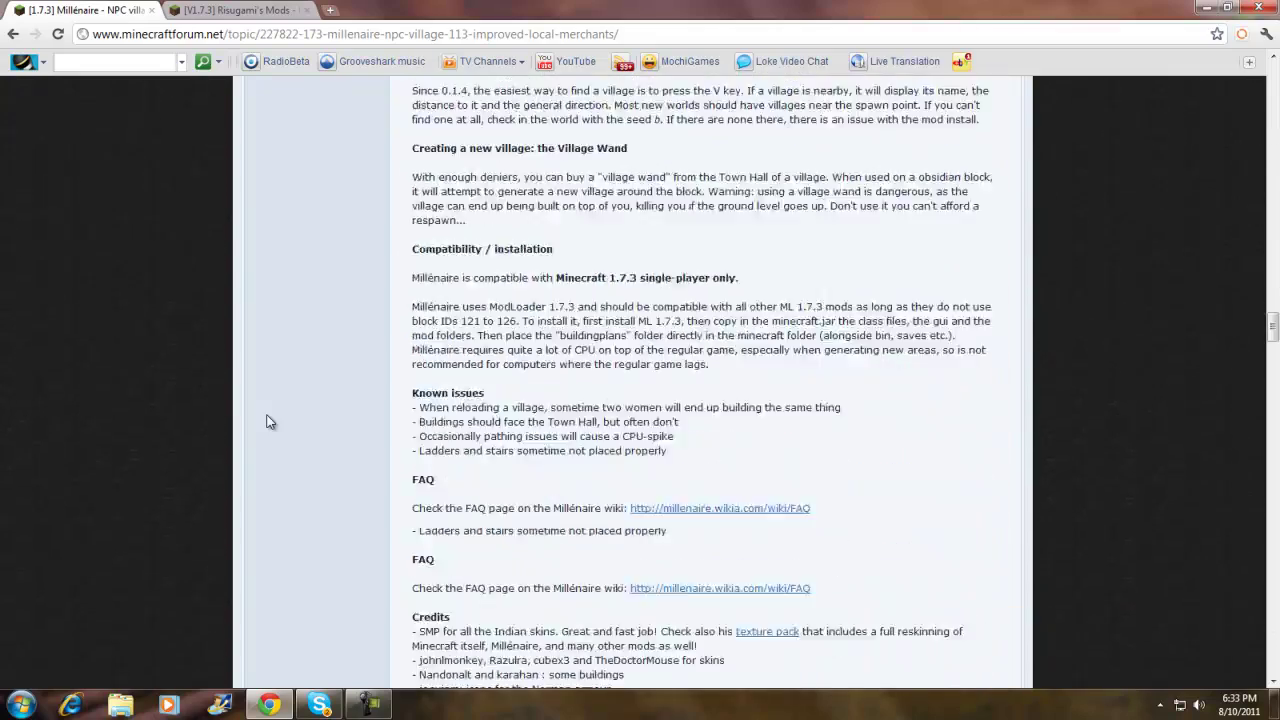
scroll(266, 421, down, 4)
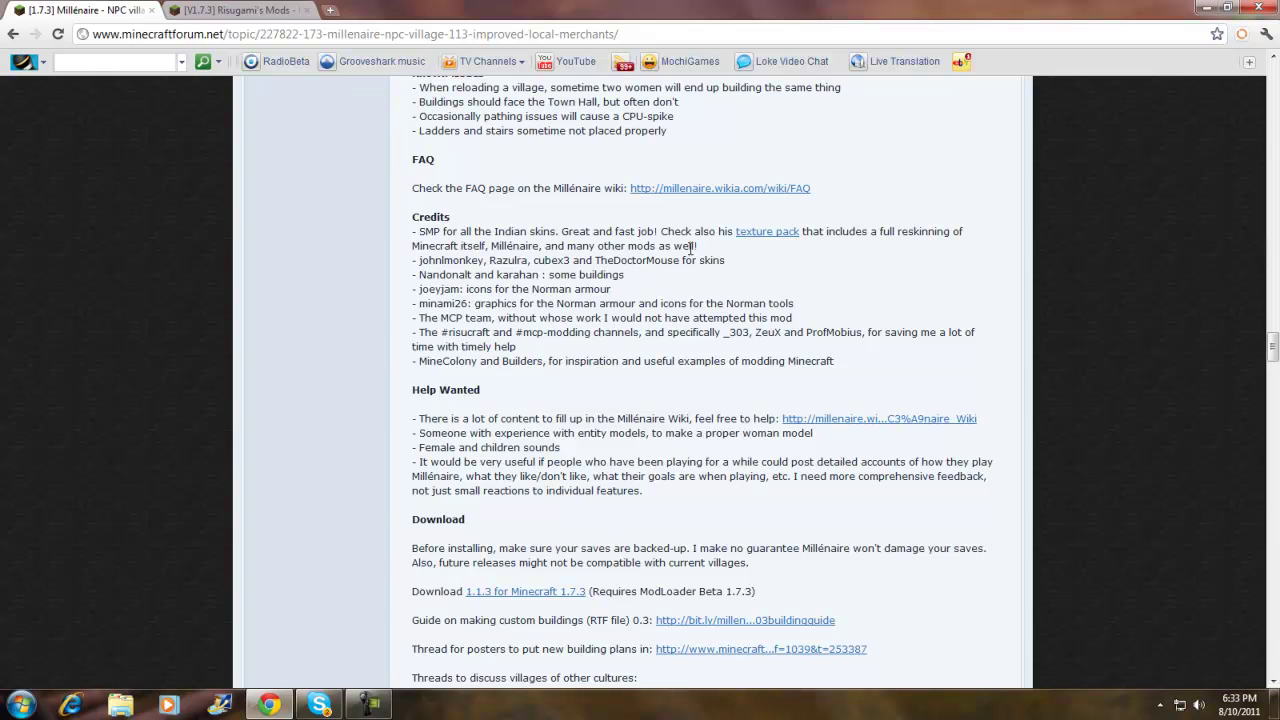
scroll(690, 248, down, 2)
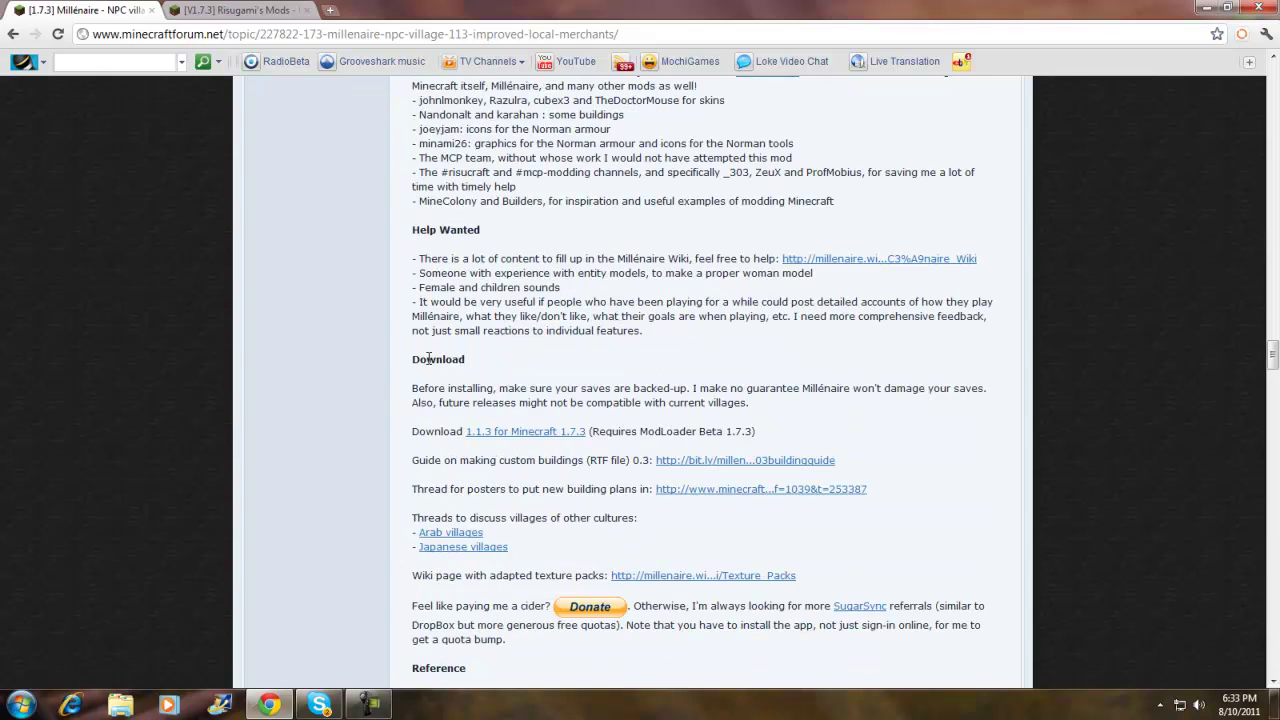
click(483, 436)
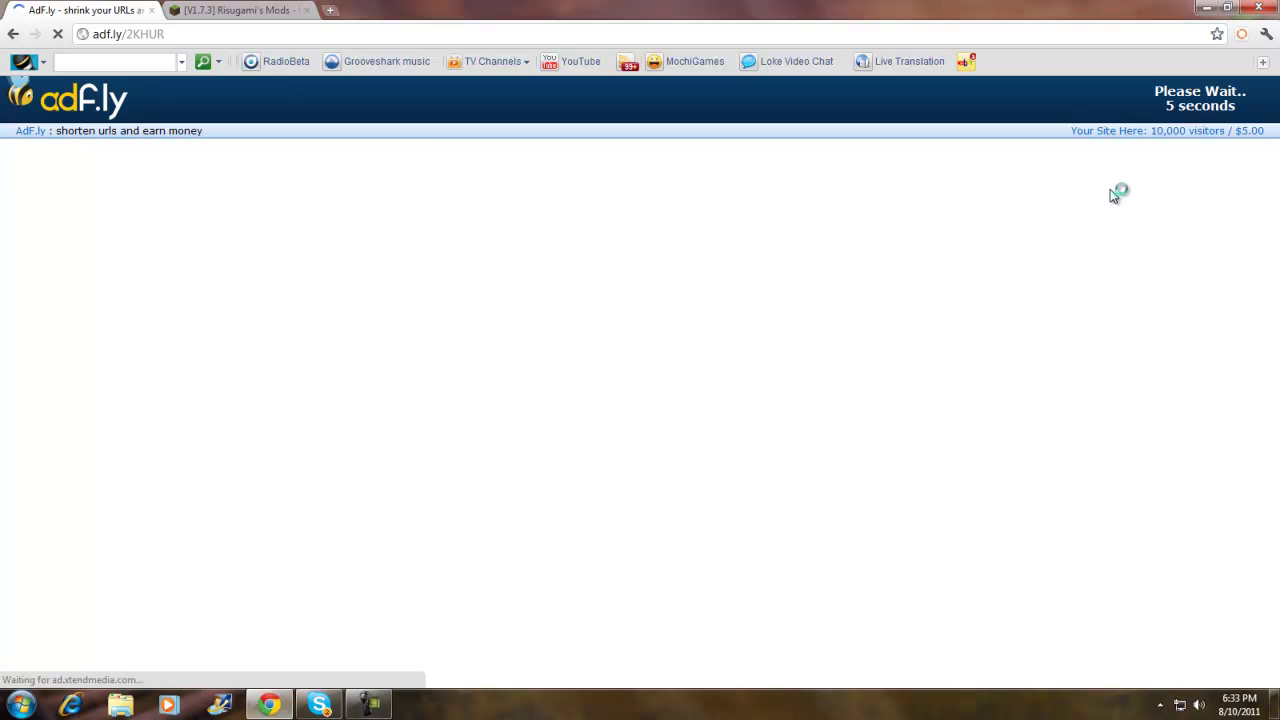
Download ModLoader Beta 1.7.3 through its direct link in the Risugami's Mods forum thread.
click(273, 9)
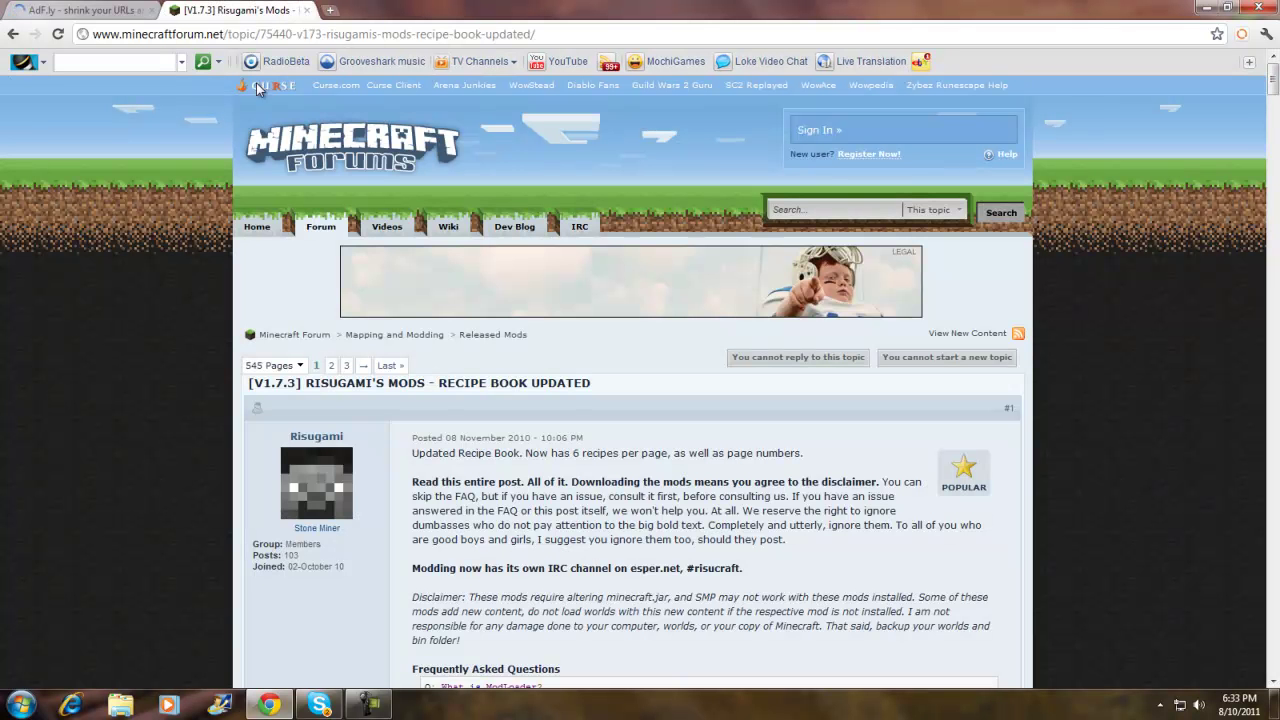
middle_click(160, 323)
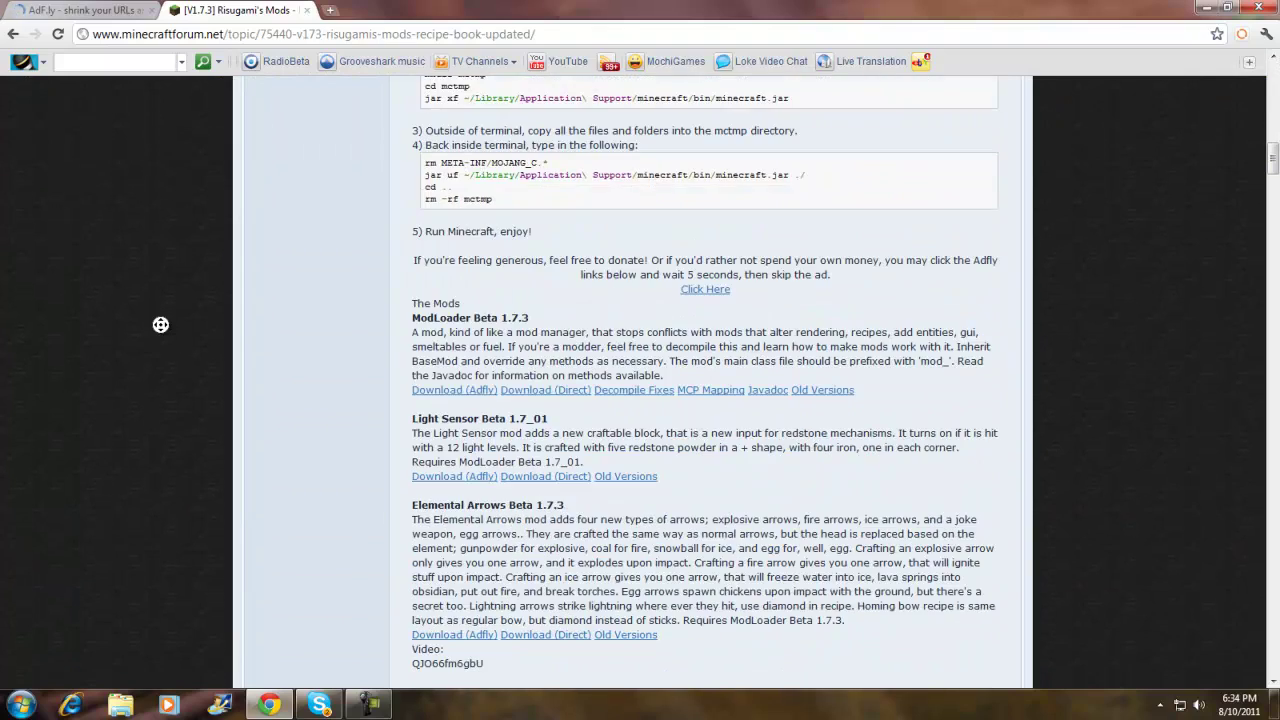
click(530, 395)
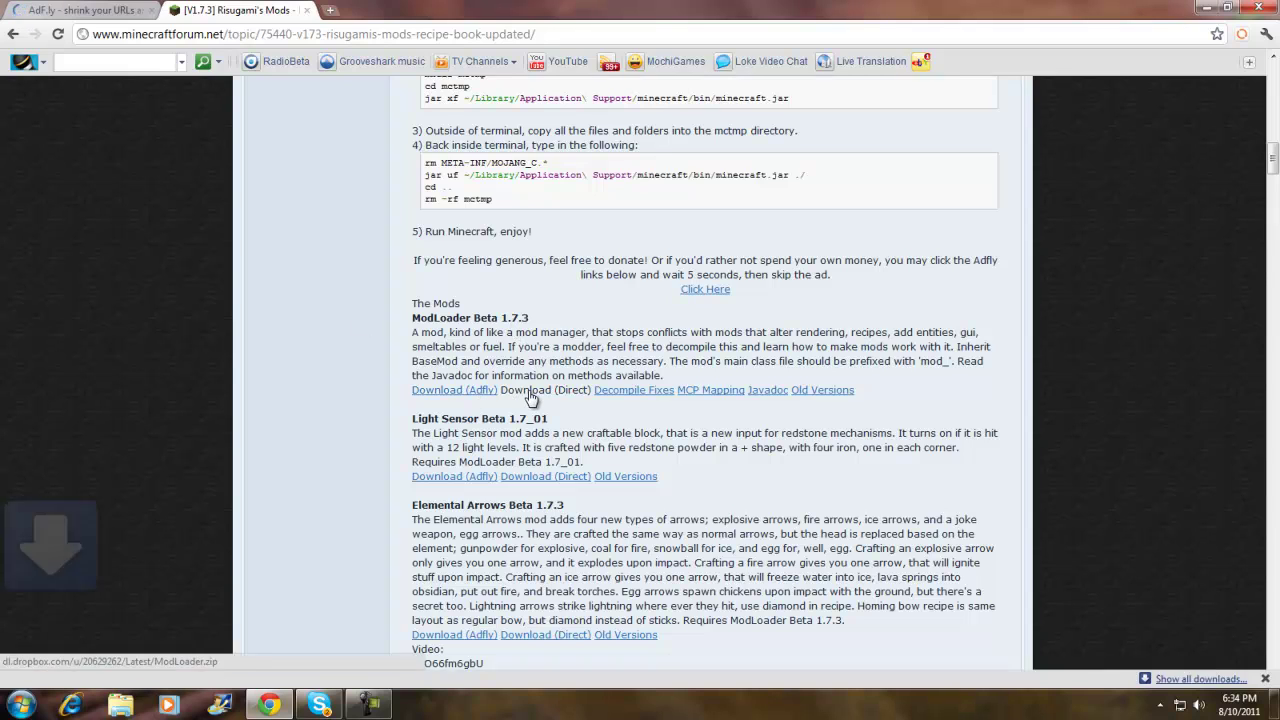
Open the downloaded ModLoader and Millenaire1.1.3.zip archives in WinRAR, dismiss the licence reminder and clear the windows off the desktop.
click(48, 14)
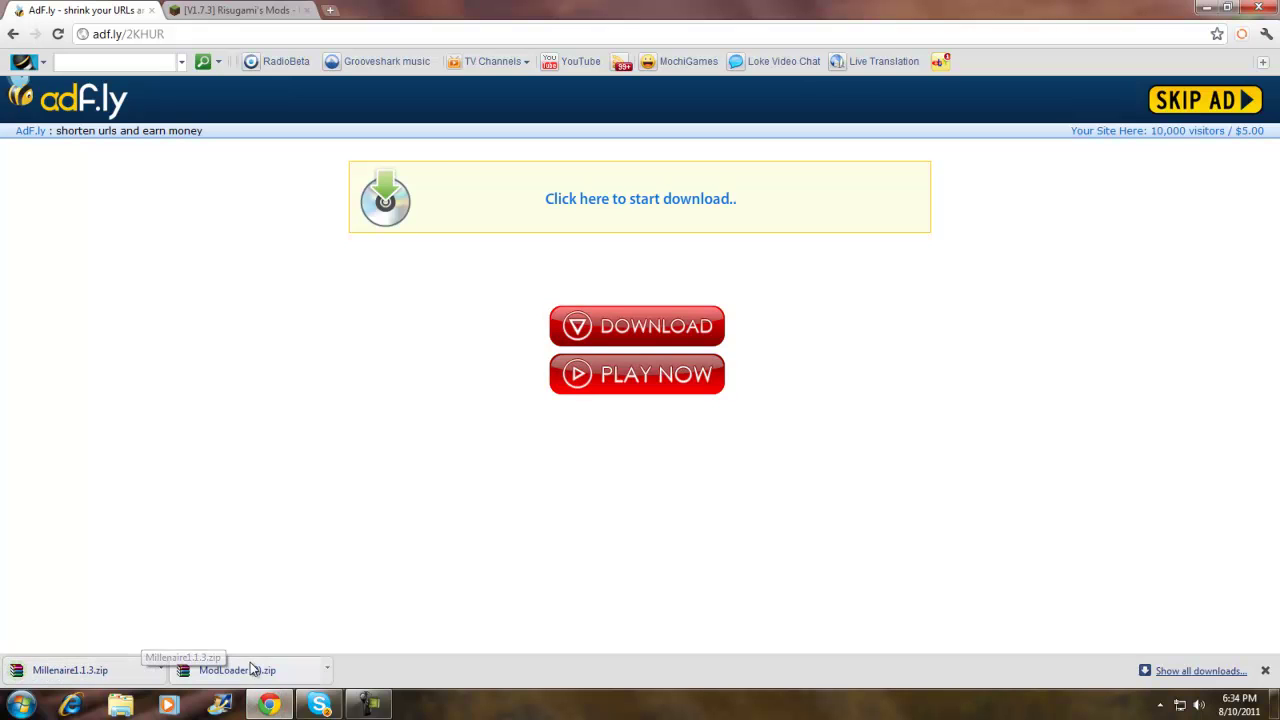
click(245, 670)
click(70, 675)
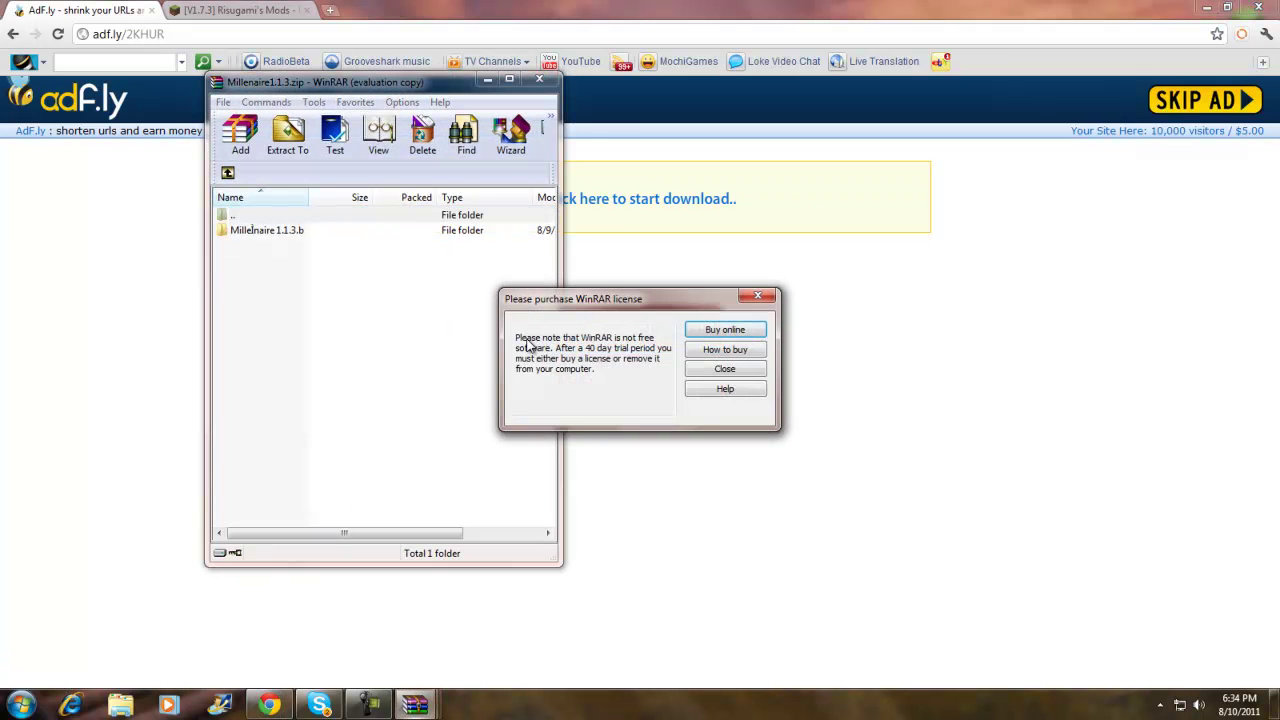
click(755, 296)
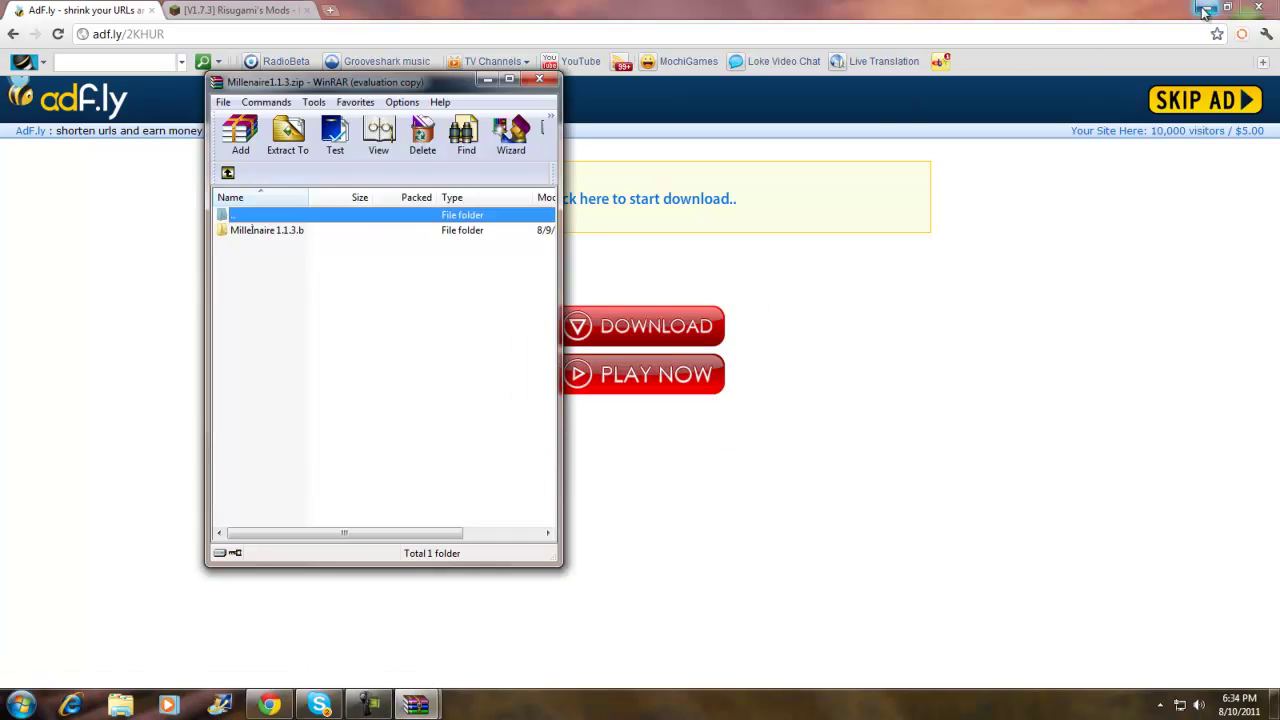
click(1205, 10)
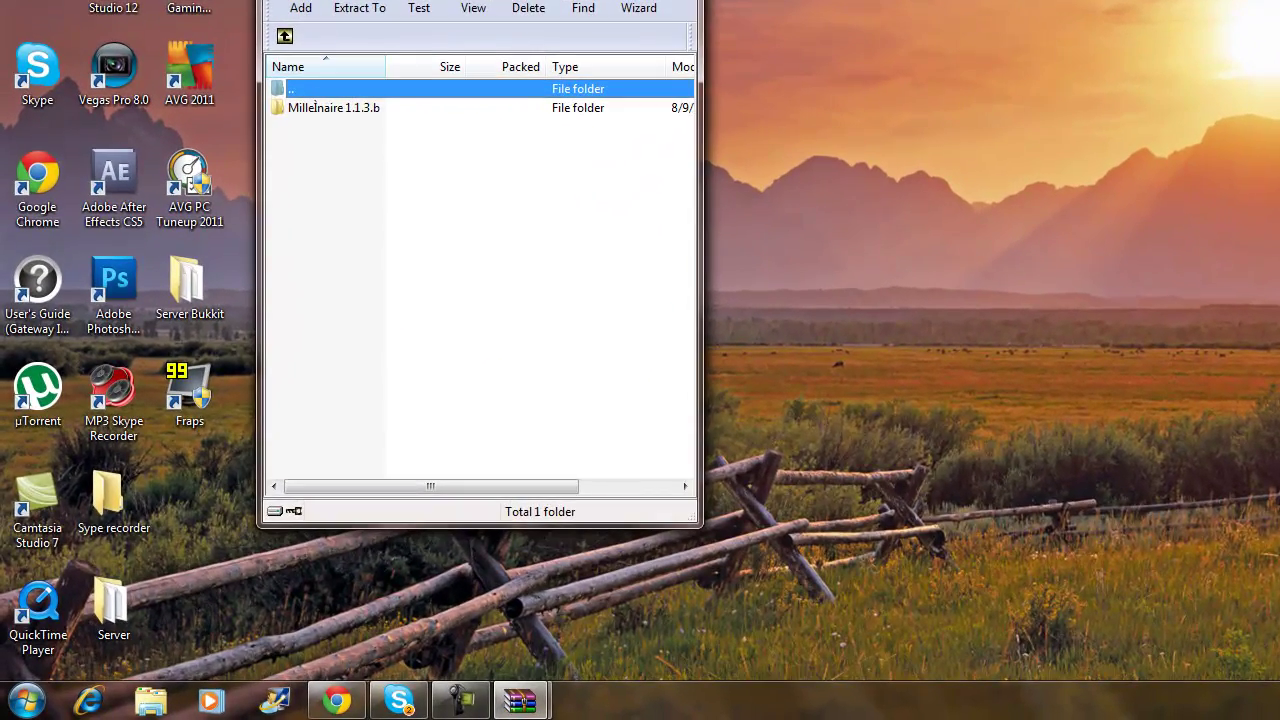
double_click(315, 107)
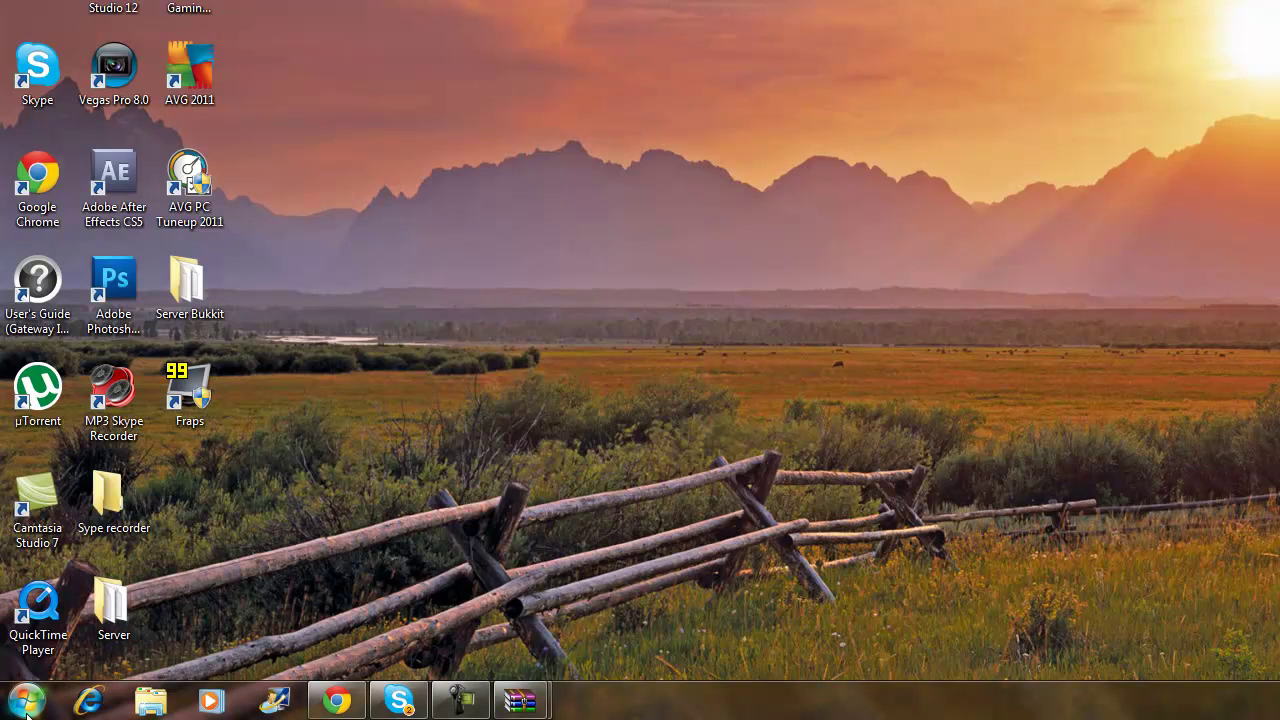
Open the %appdata% location from the Start menu search, enter the .minecraft folder and move its window aside.
click(27, 705)
click(60, 651)
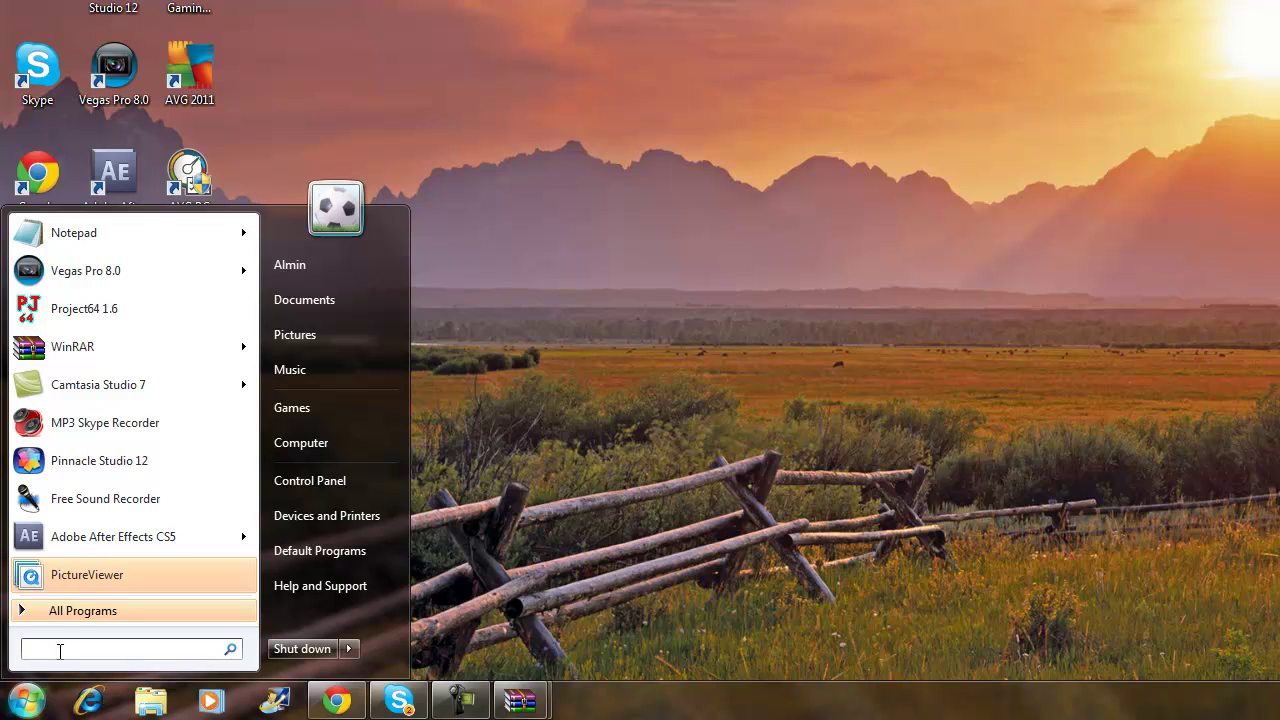
text(t)
key(BackSpace)
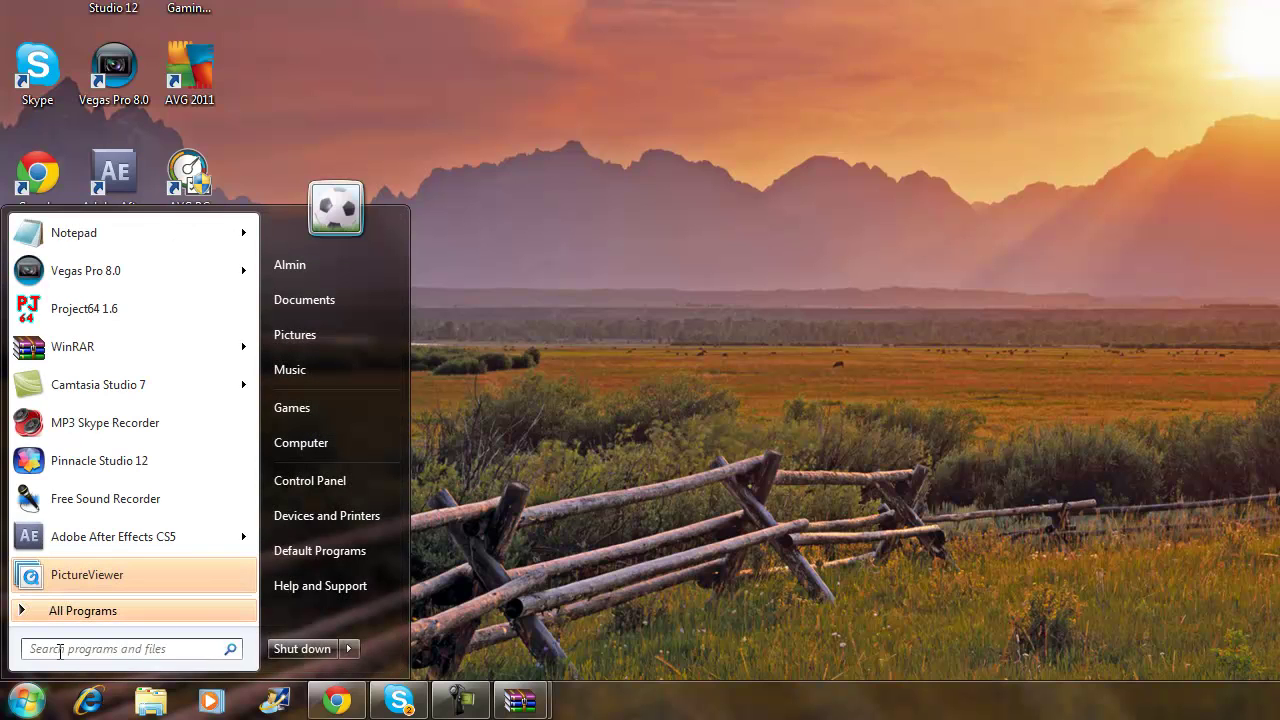
text(%app)
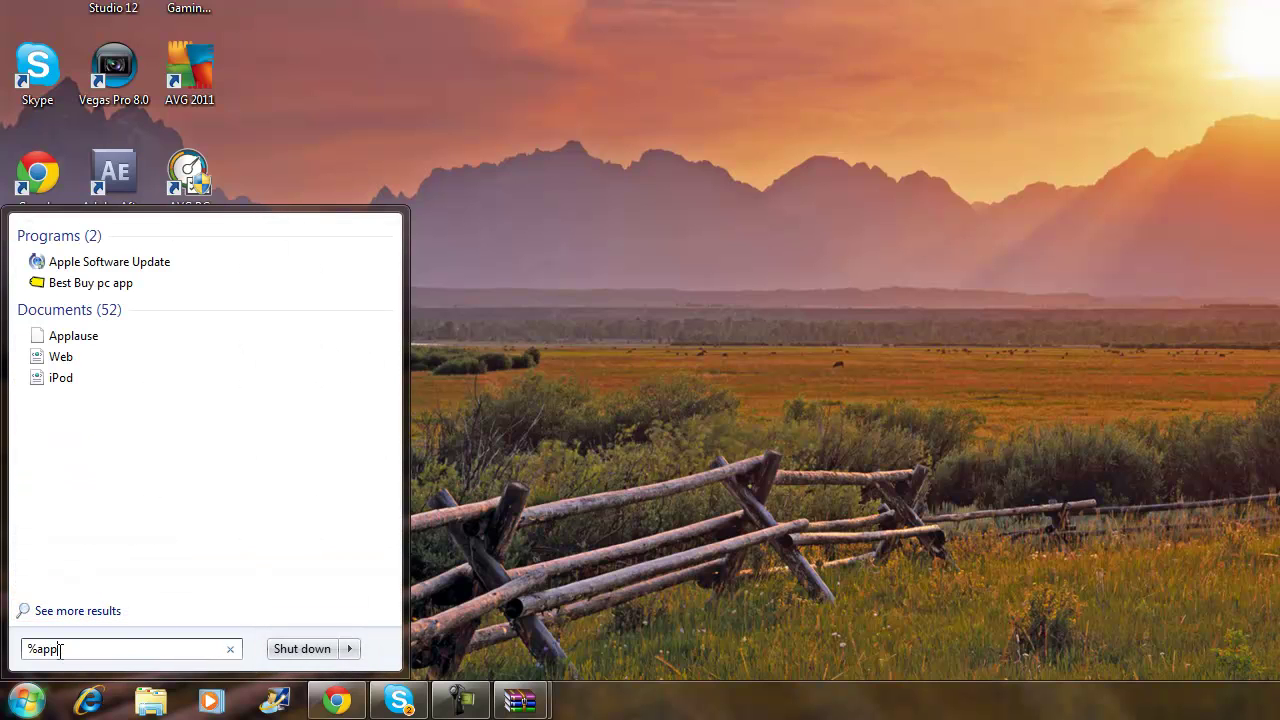
text(data%)
key(Return)
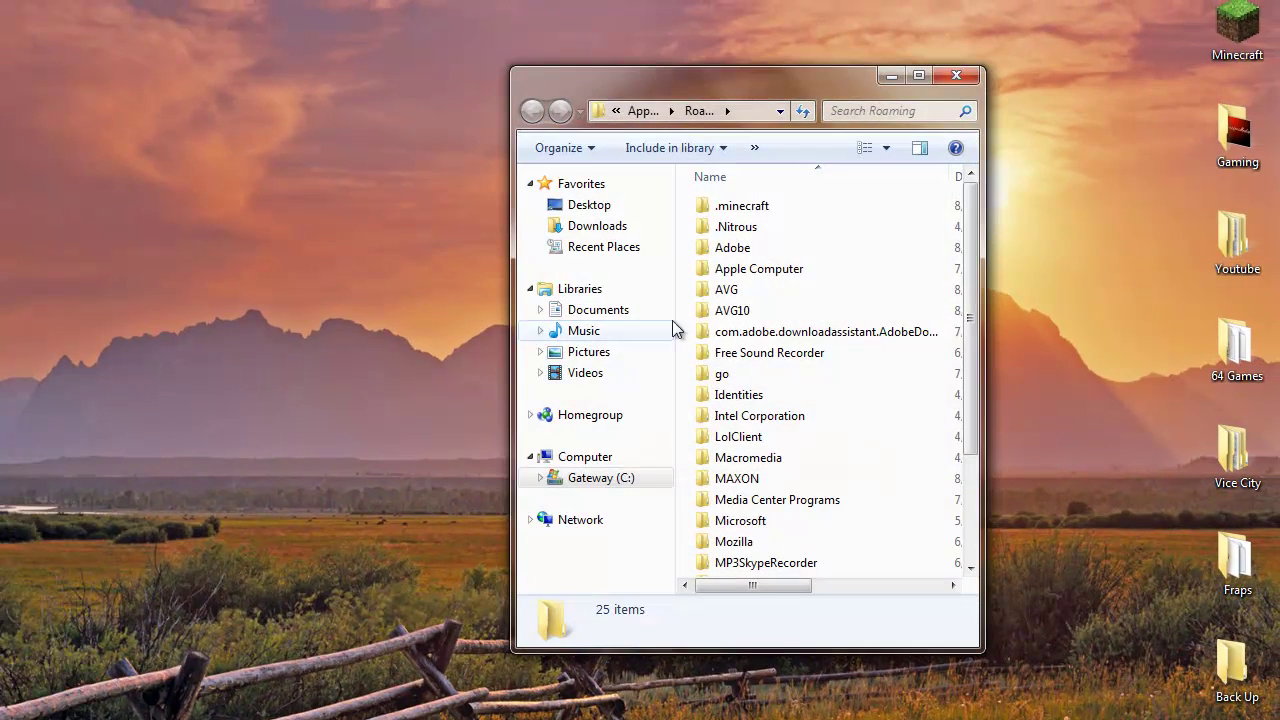
double_click(768, 209)
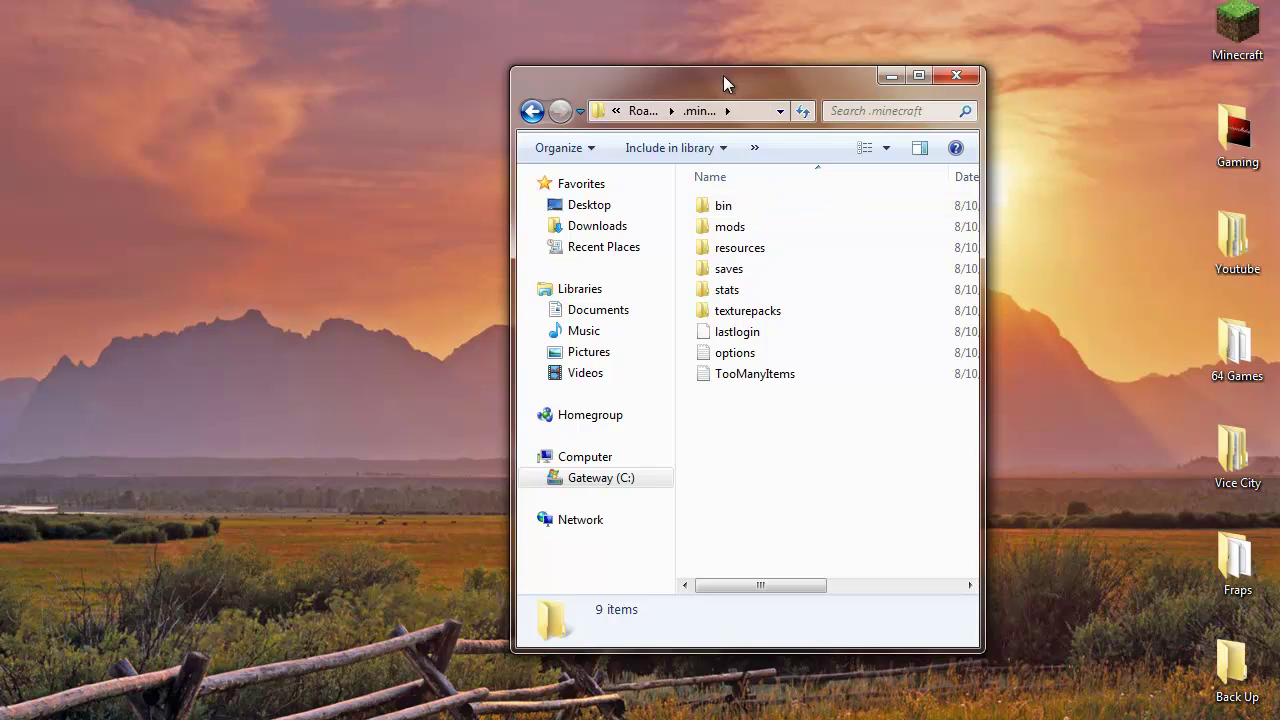
drag(723, 77, 288, 50)
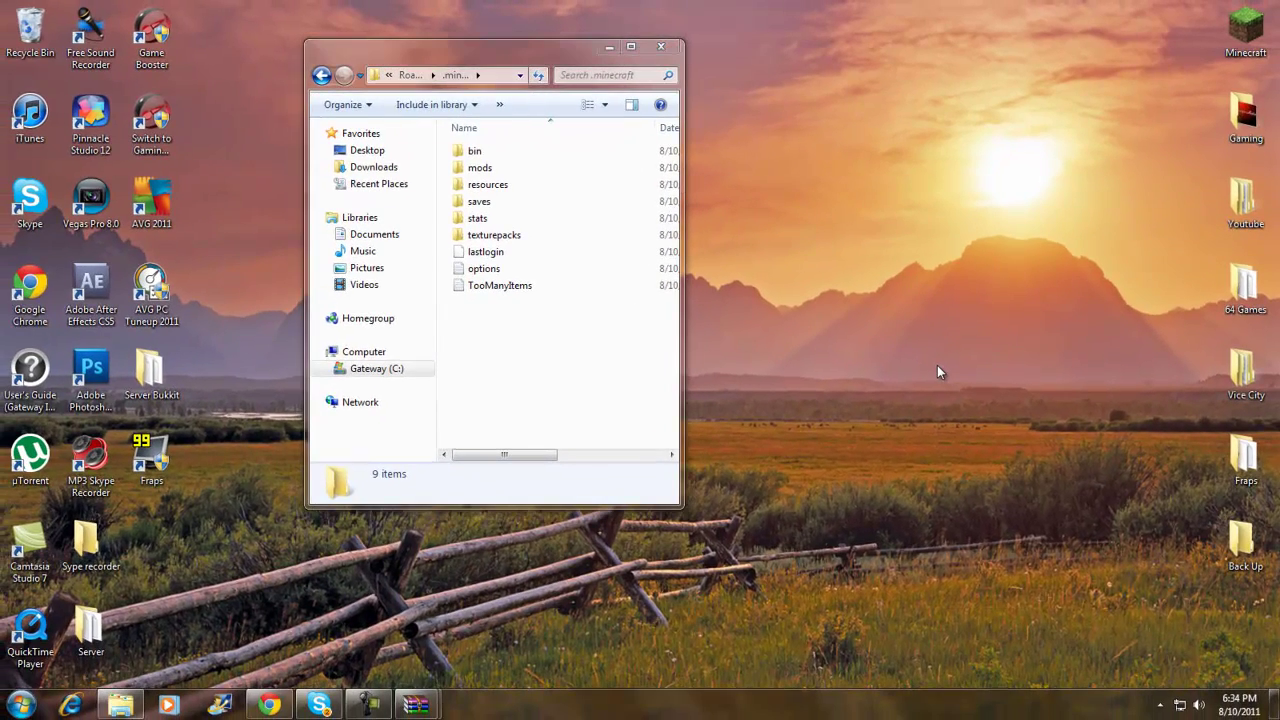
right_click(932, 371)
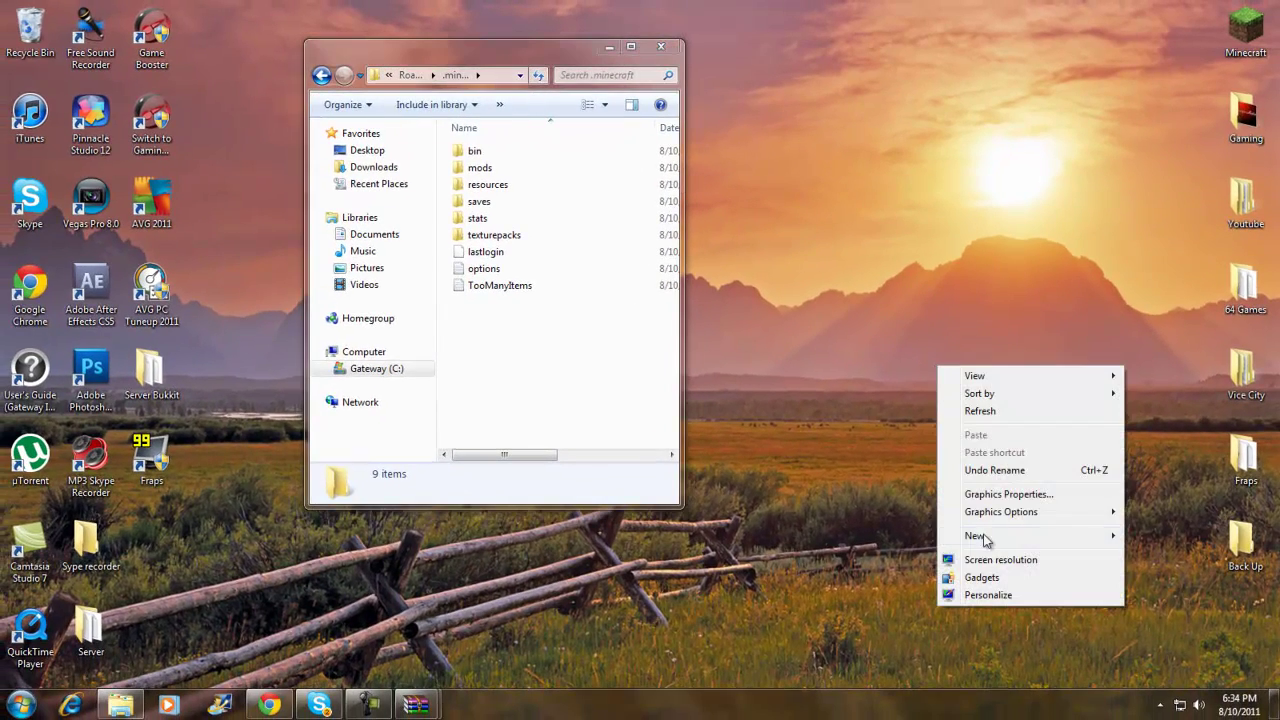
mouse_move(999, 544)
click(896, 443)
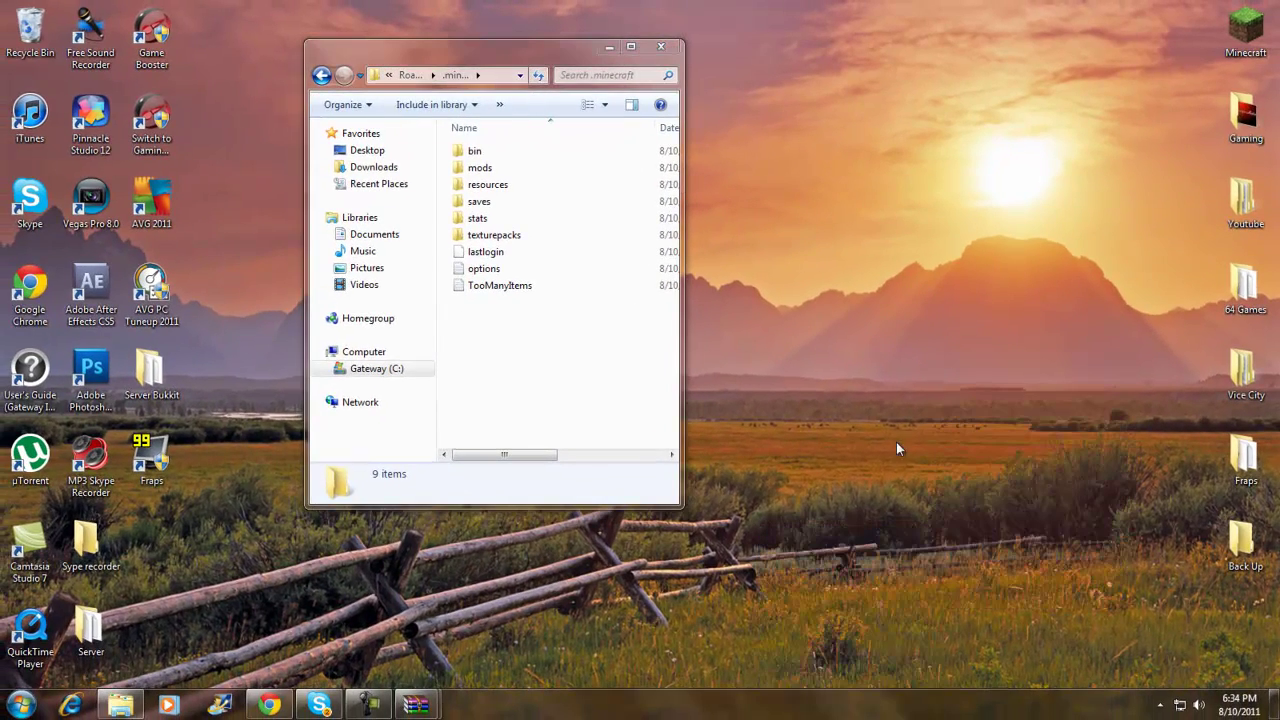
Back up the .minecraft folder by copying all its contents into the desktop's Back Up folder, and close the backup window.
double_click(1244, 558)
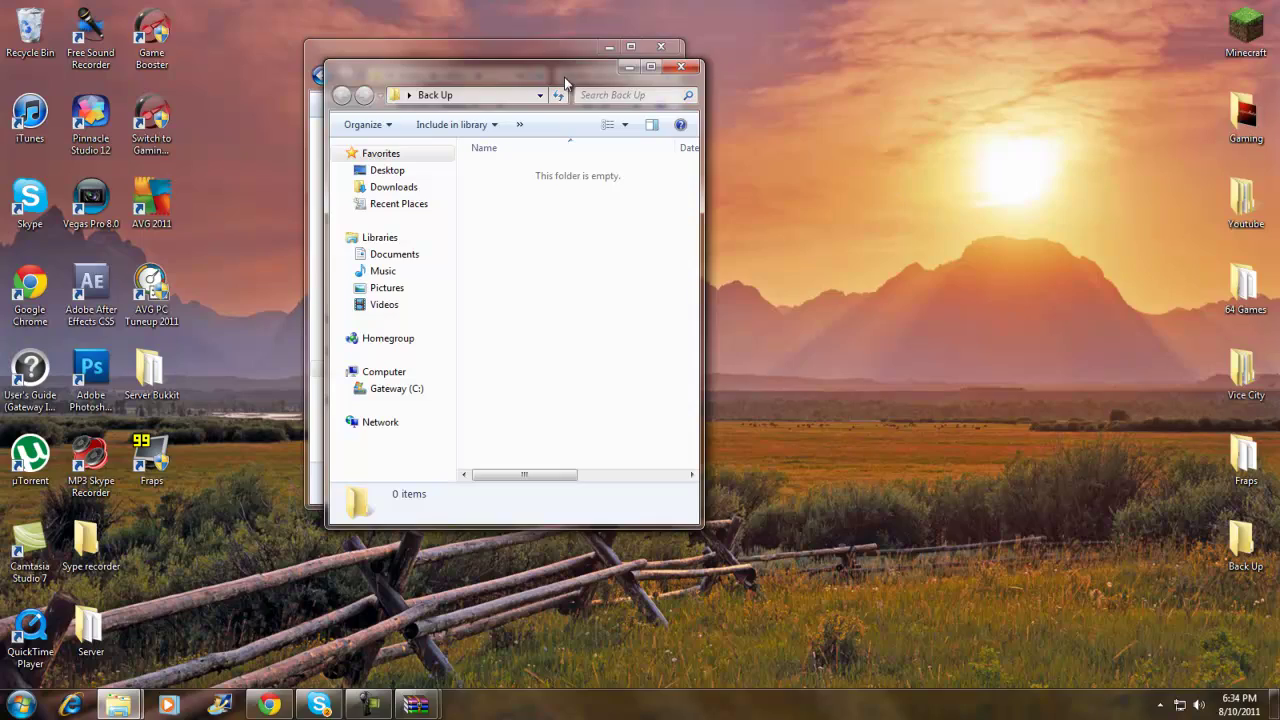
drag(565, 83, 937, 62)
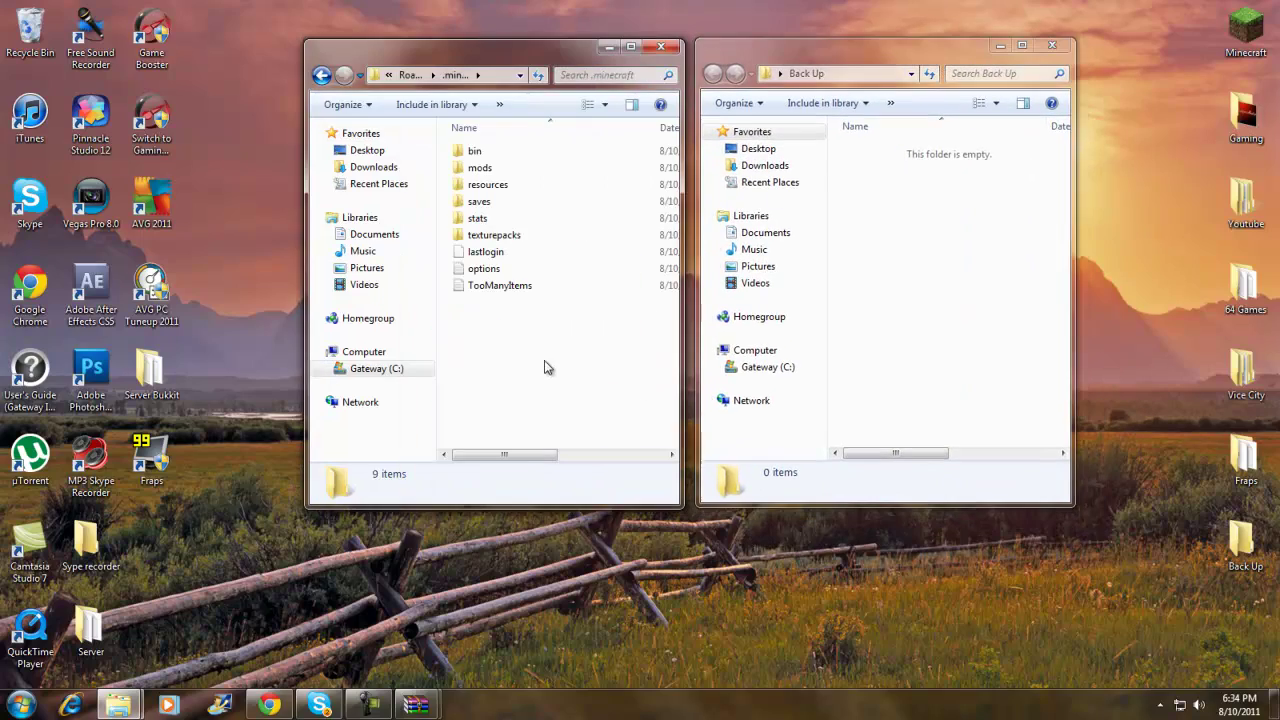
drag(544, 367, 517, 137)
right_click(515, 185)
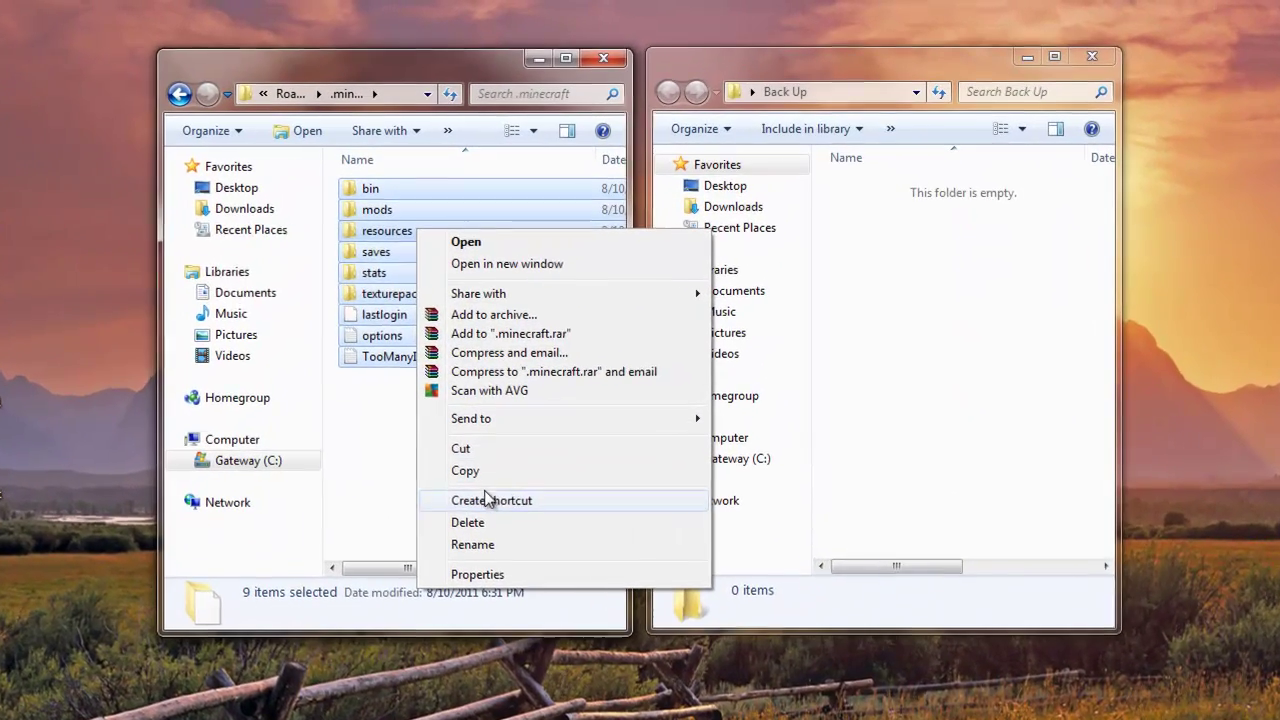
click(484, 471)
right_click(902, 298)
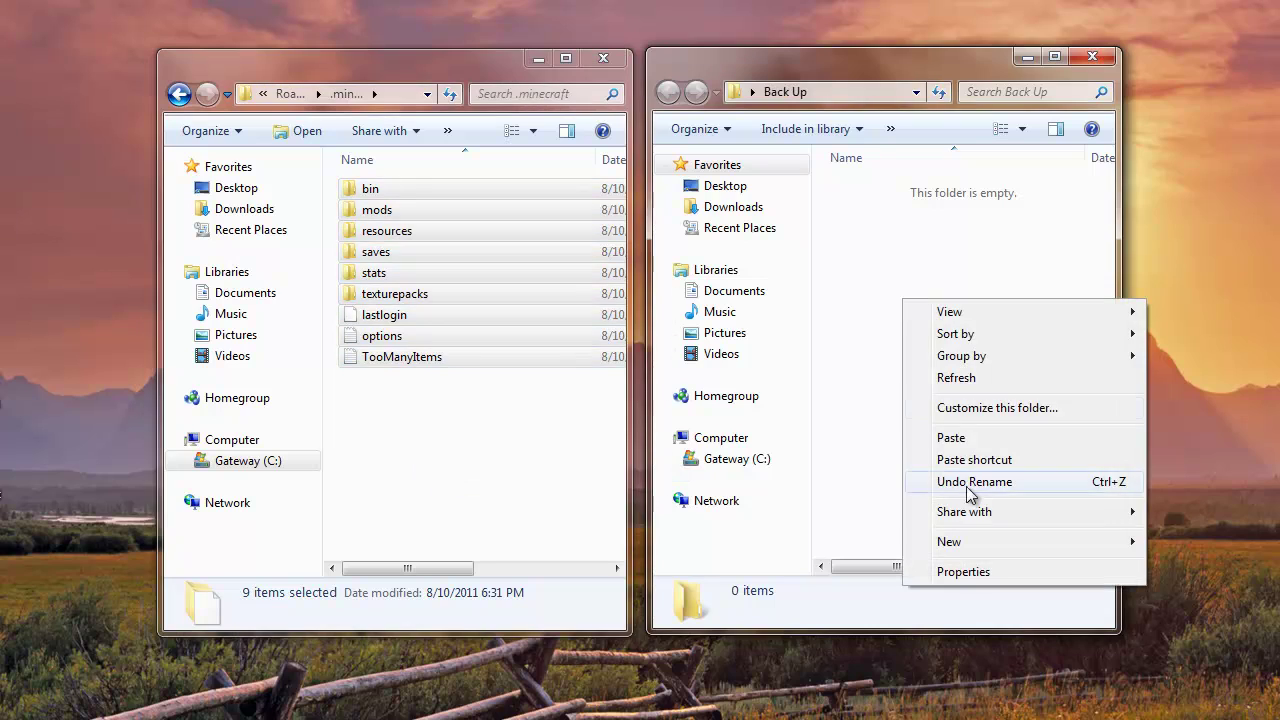
click(955, 437)
click(892, 444)
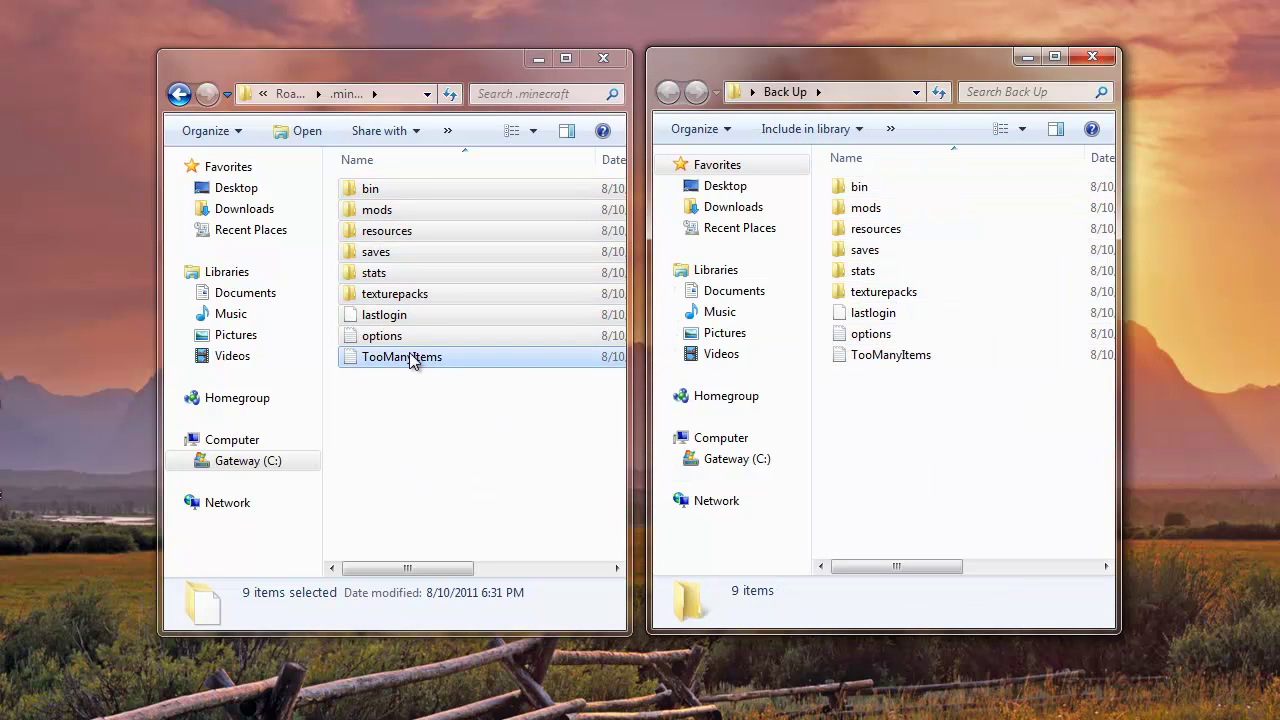
drag(953, 418, 904, 398)
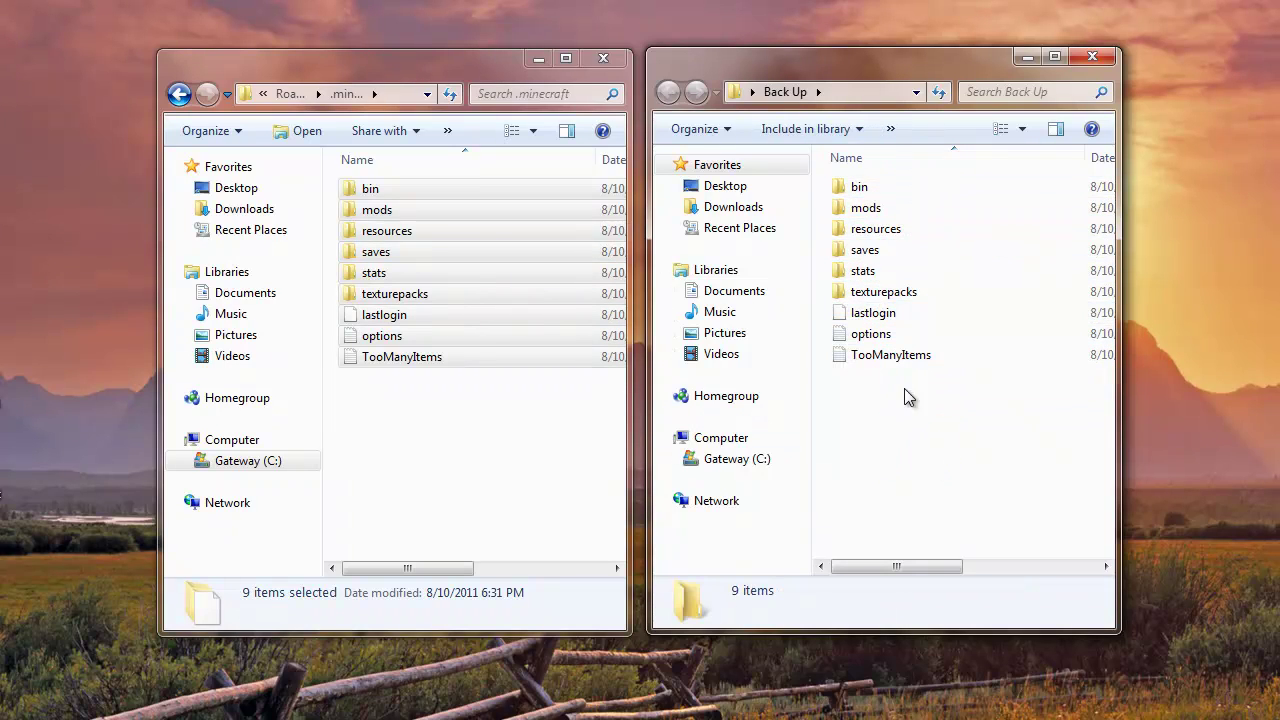
click(1092, 57)
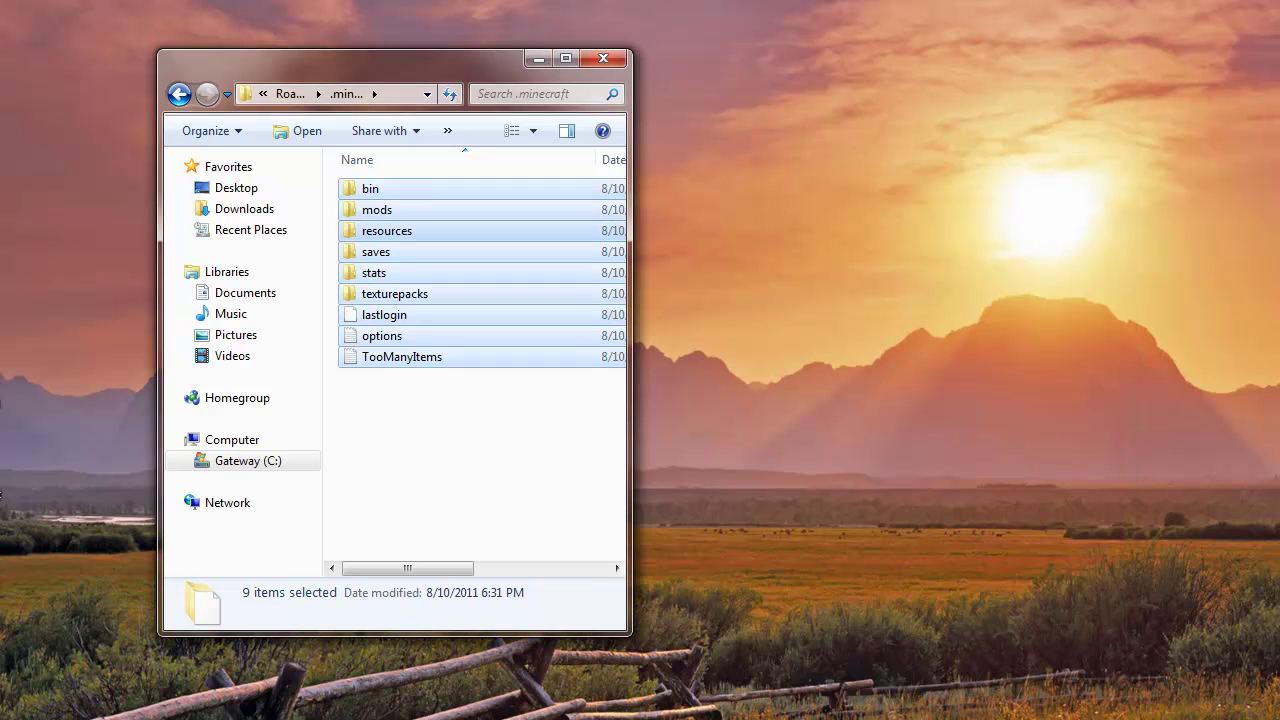
Open minecraft.jar from the .minecraft bin folder with WinRAR archiver, clearing away the folder window and the licence reminder.
click(432, 441)
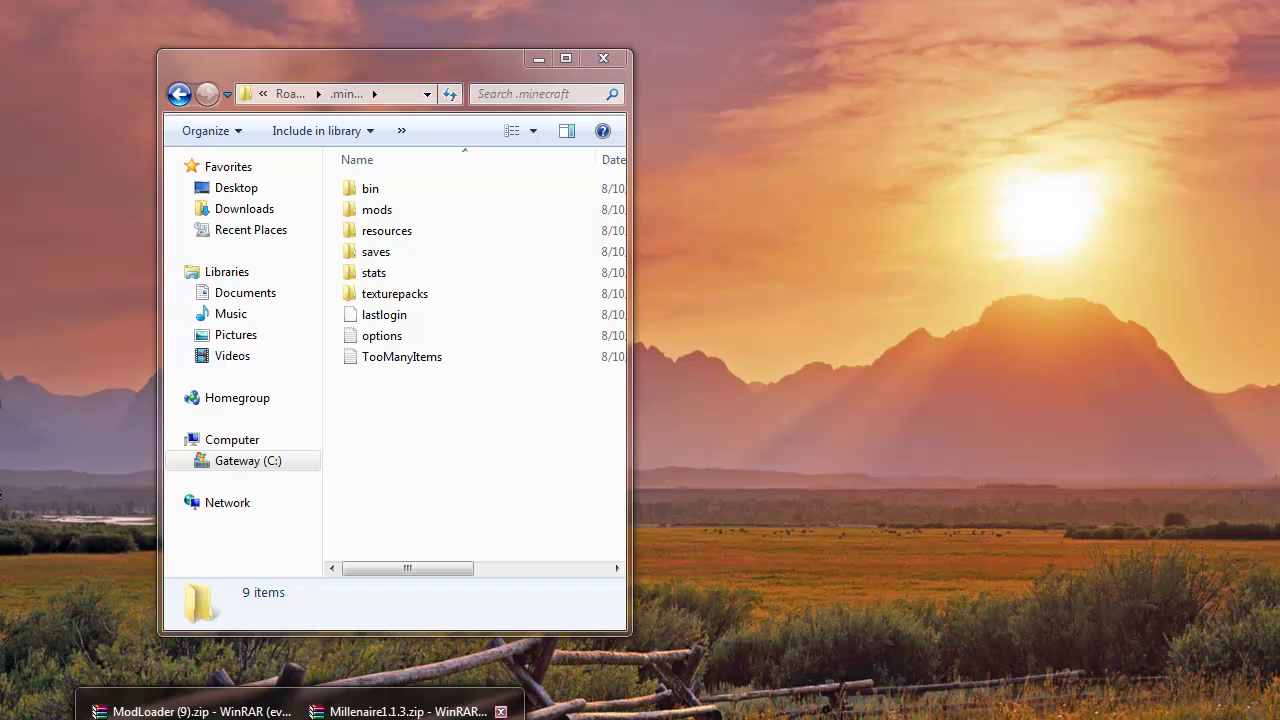
double_click(377, 189)
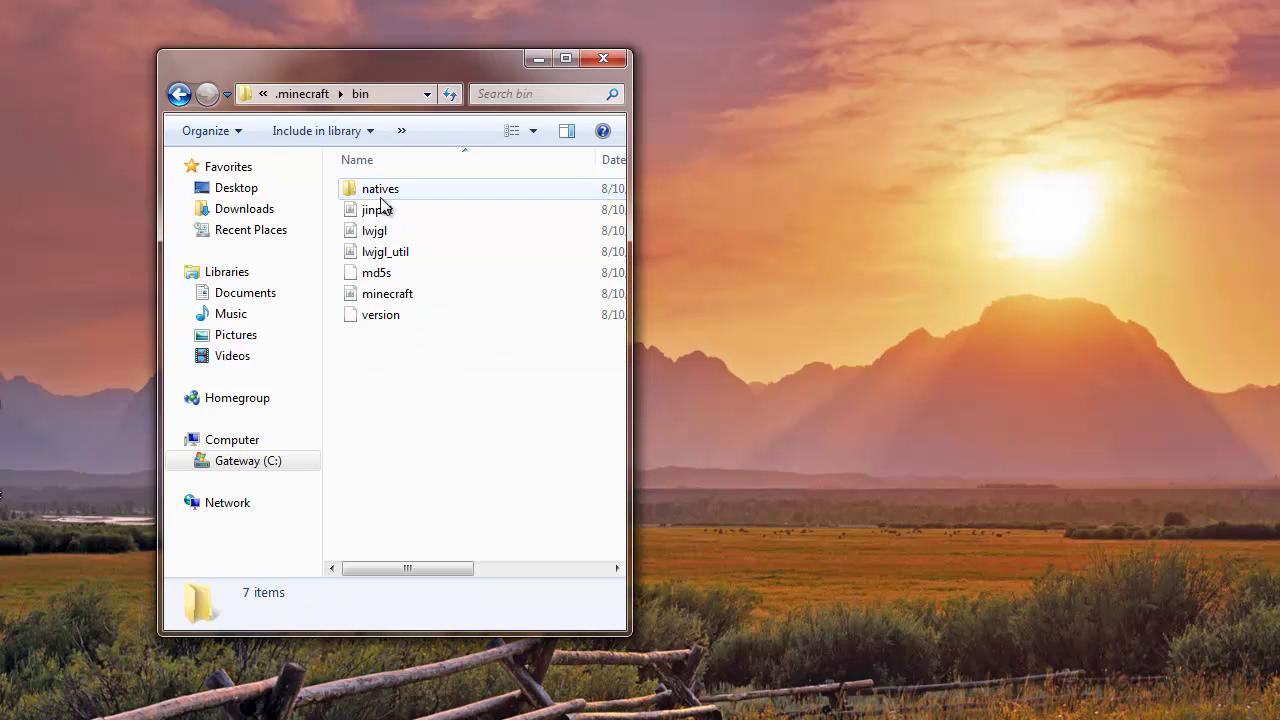
click(406, 294)
right_click(407, 295)
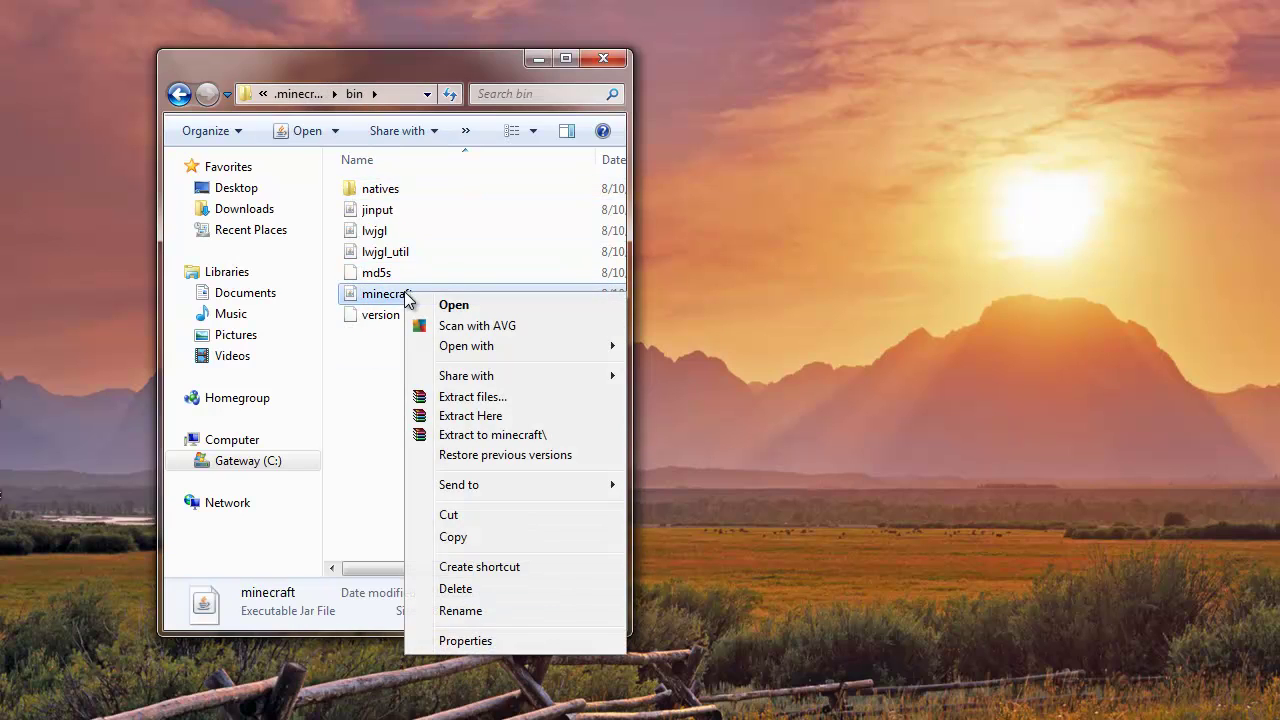
mouse_move(461, 350)
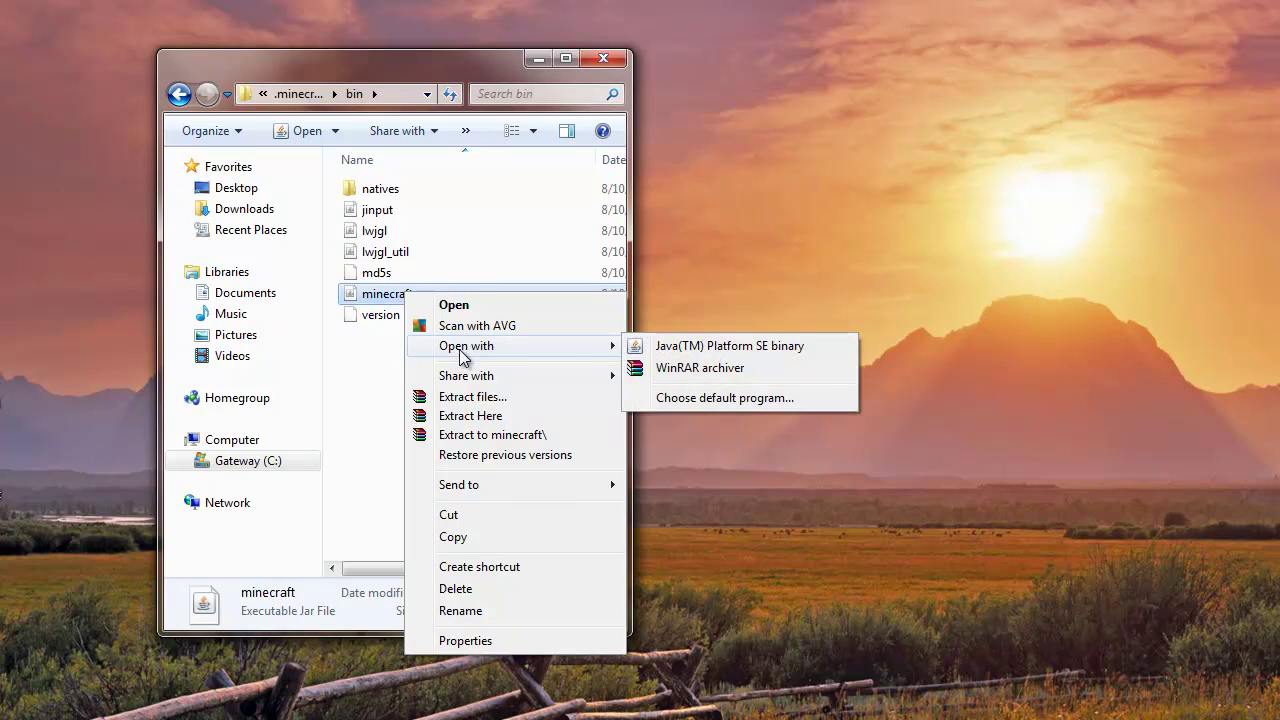
click(668, 368)
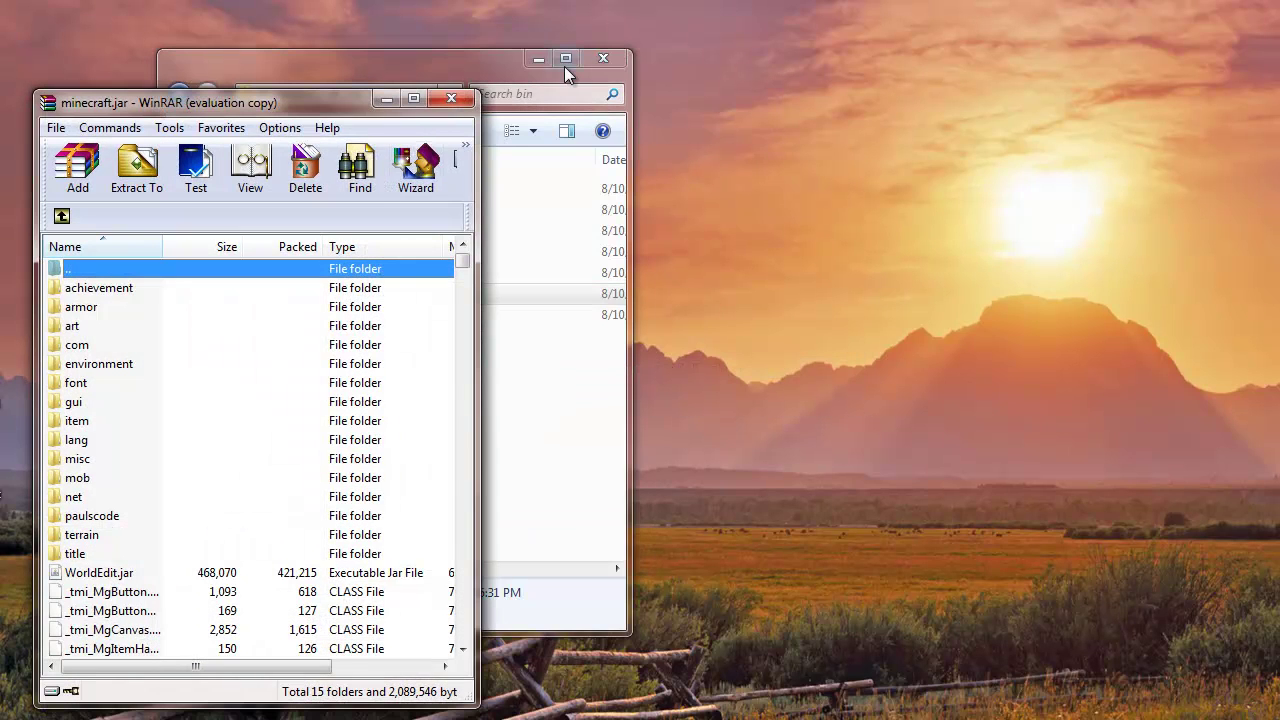
click(552, 72)
click(539, 61)
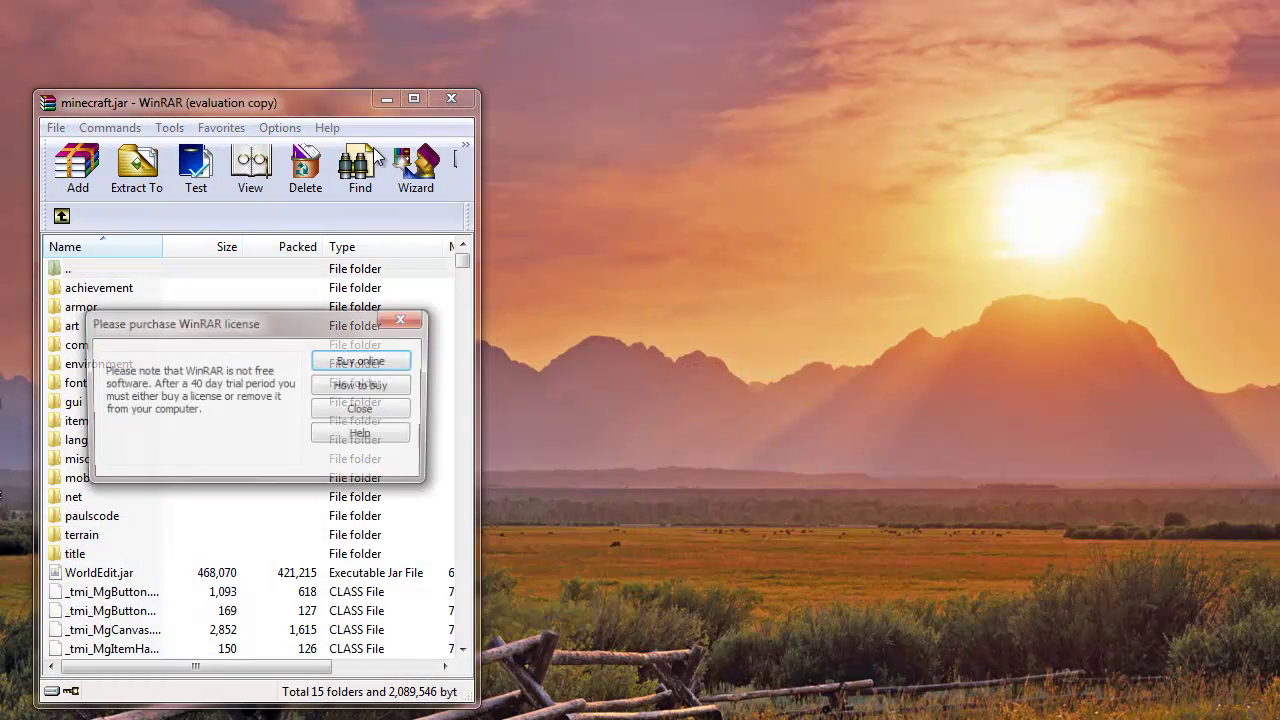
click(421, 323)
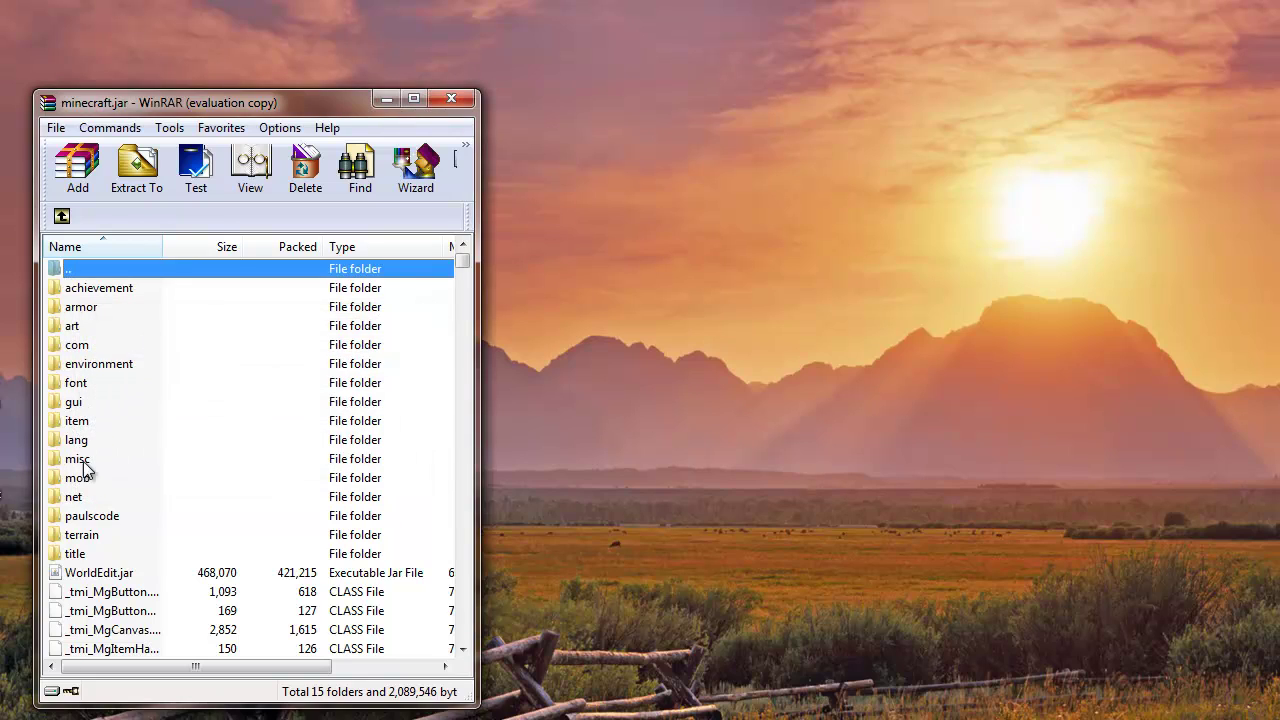
drag(217, 101, 243, 66)
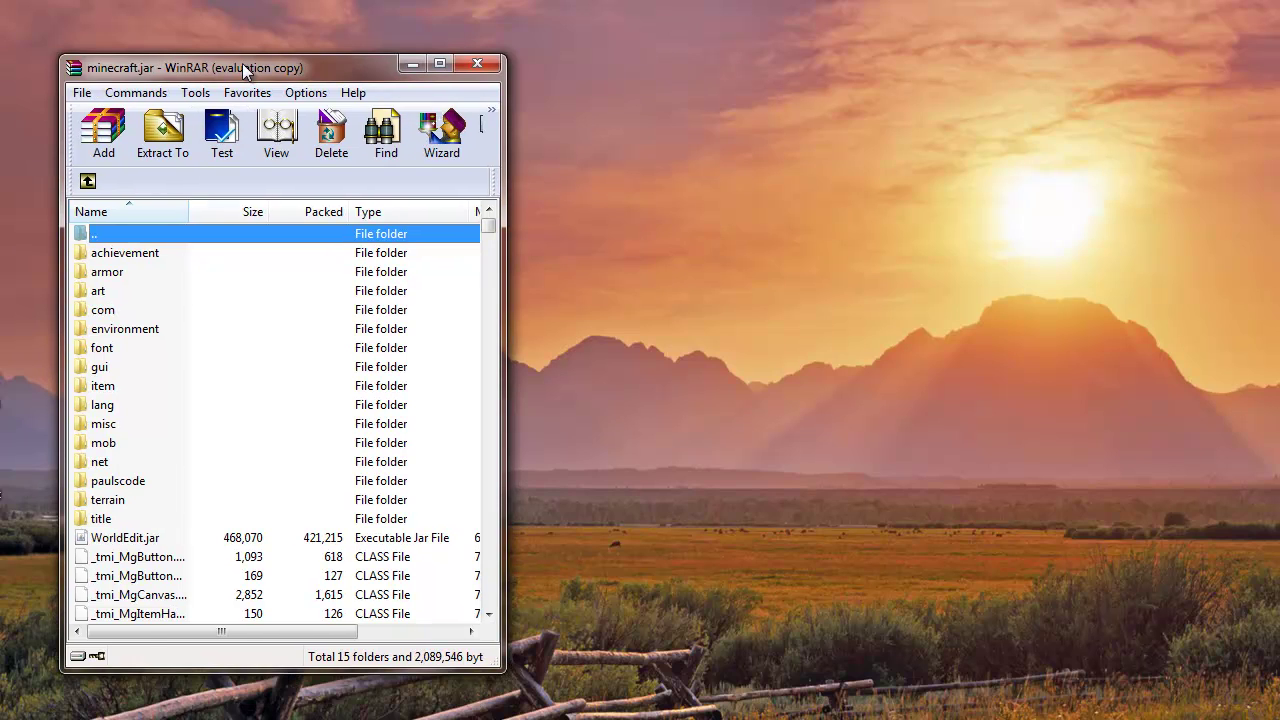
click(117, 388)
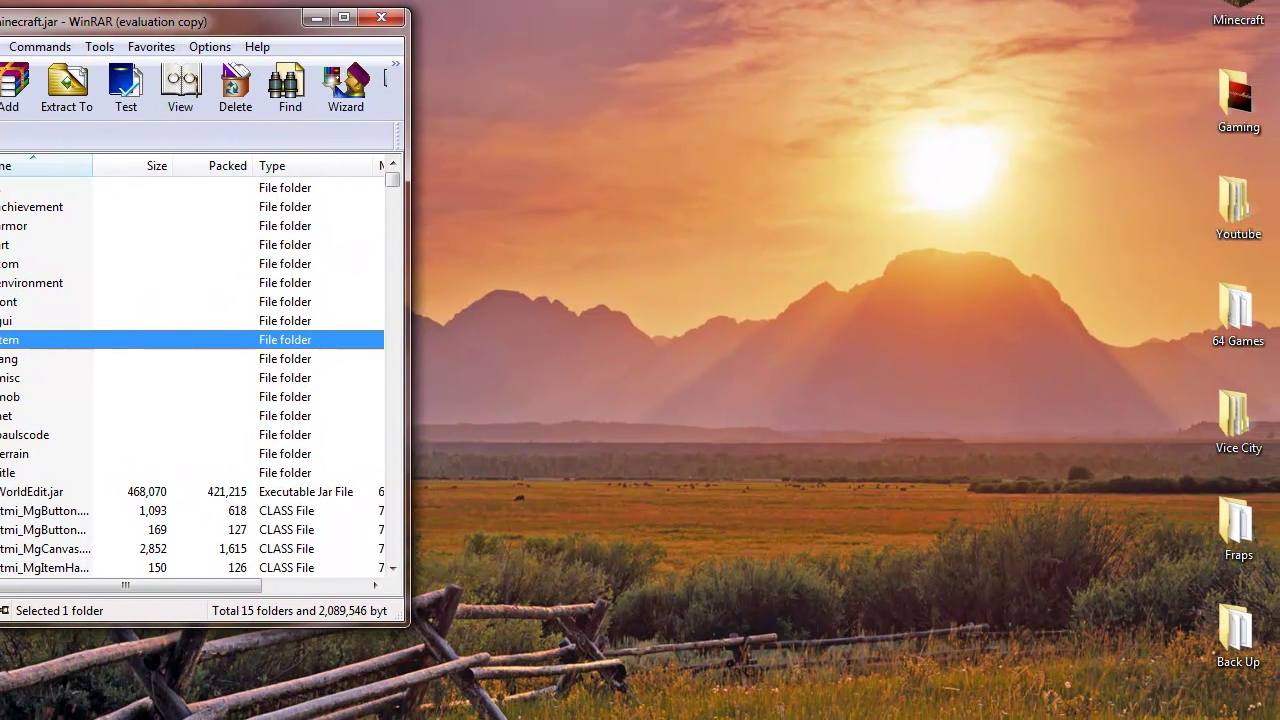
Bring up the ModLoader archive and place its window beside minecraft.jar.
click(300, 715)
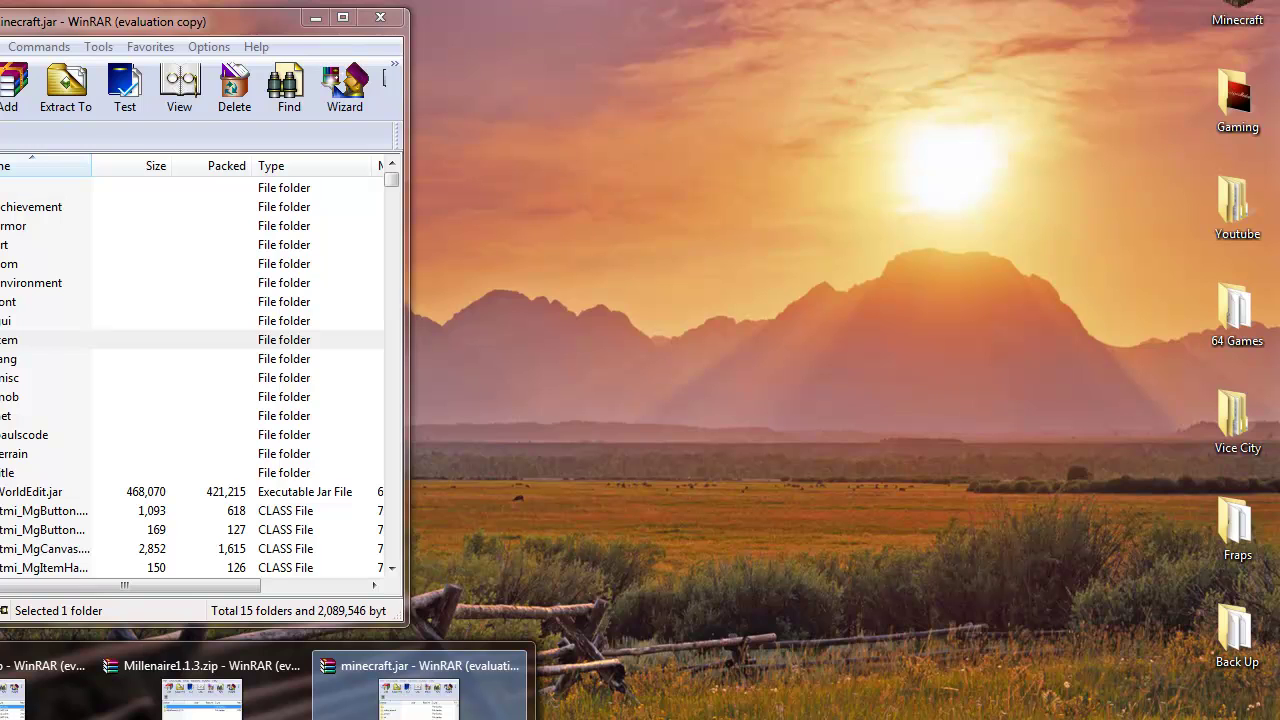
click(12, 698)
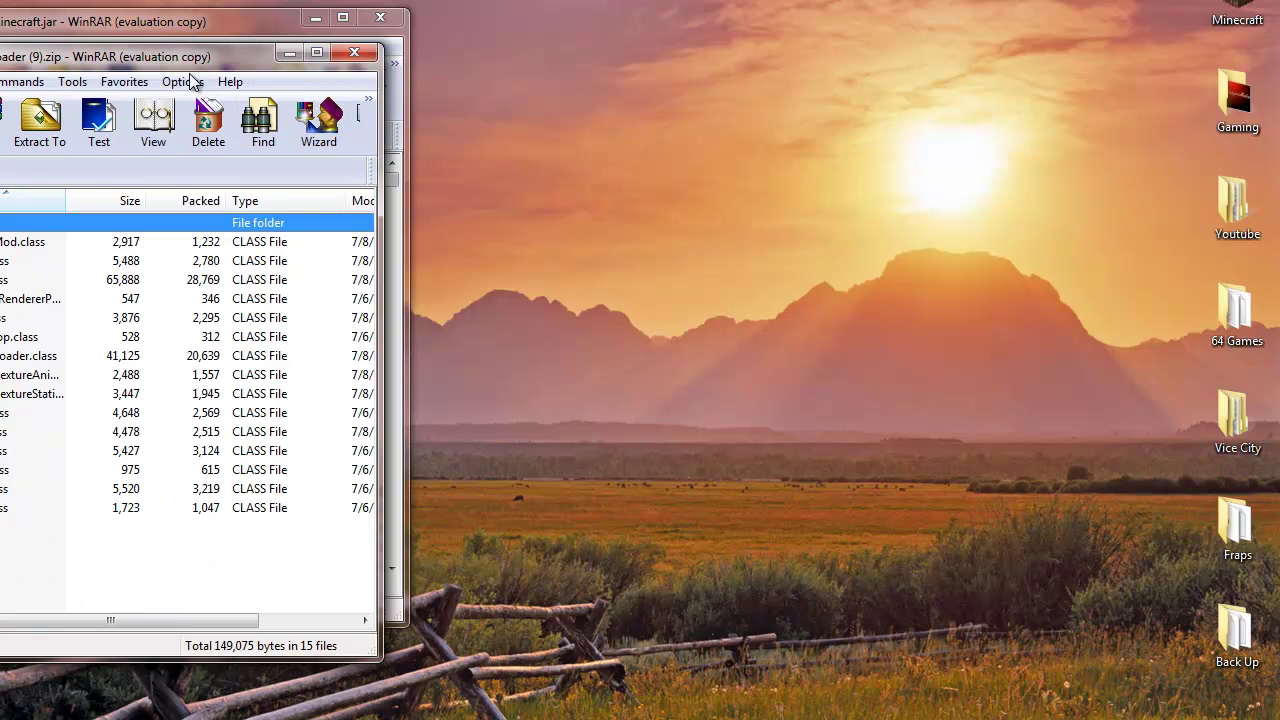
click(190, 82)
click(258, 52)
drag(222, 59, 728, 50)
Add all the ModLoader class files to minecraft.jar with the default archive settings, and close the ModLoader archive.
drag(598, 578, 559, 250)
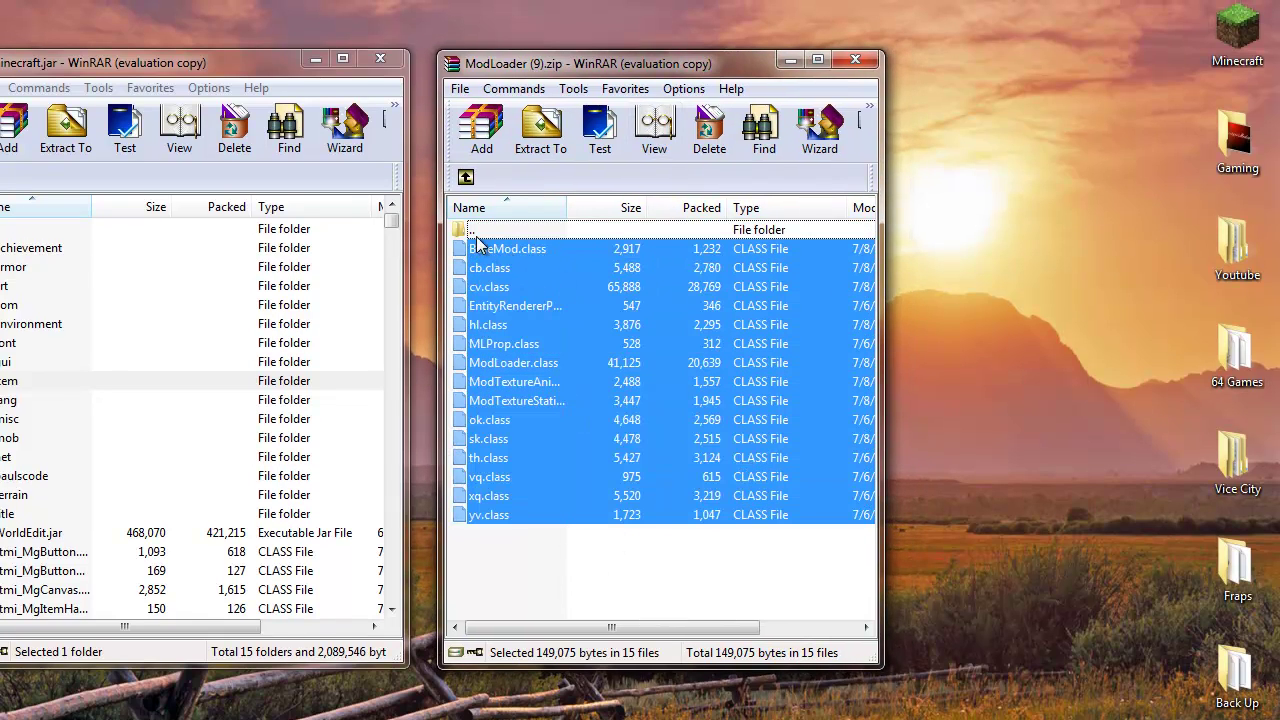
drag(573, 360, 32, 605)
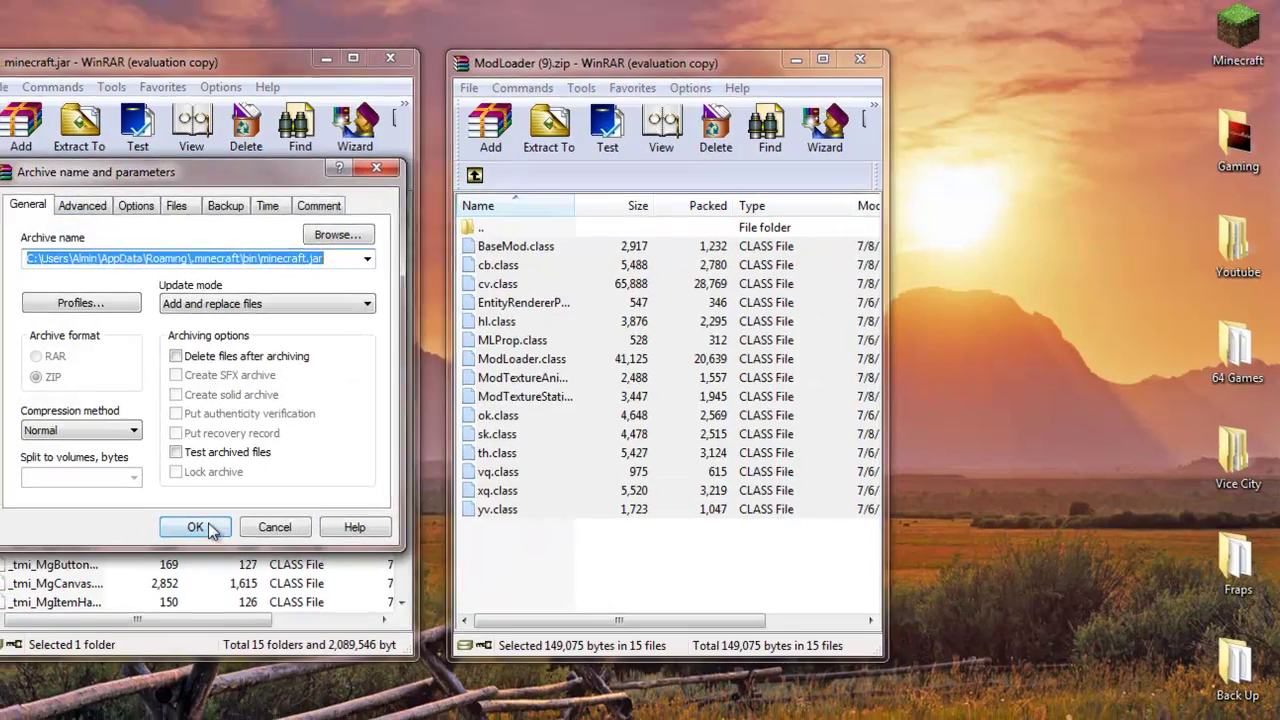
click(210, 527)
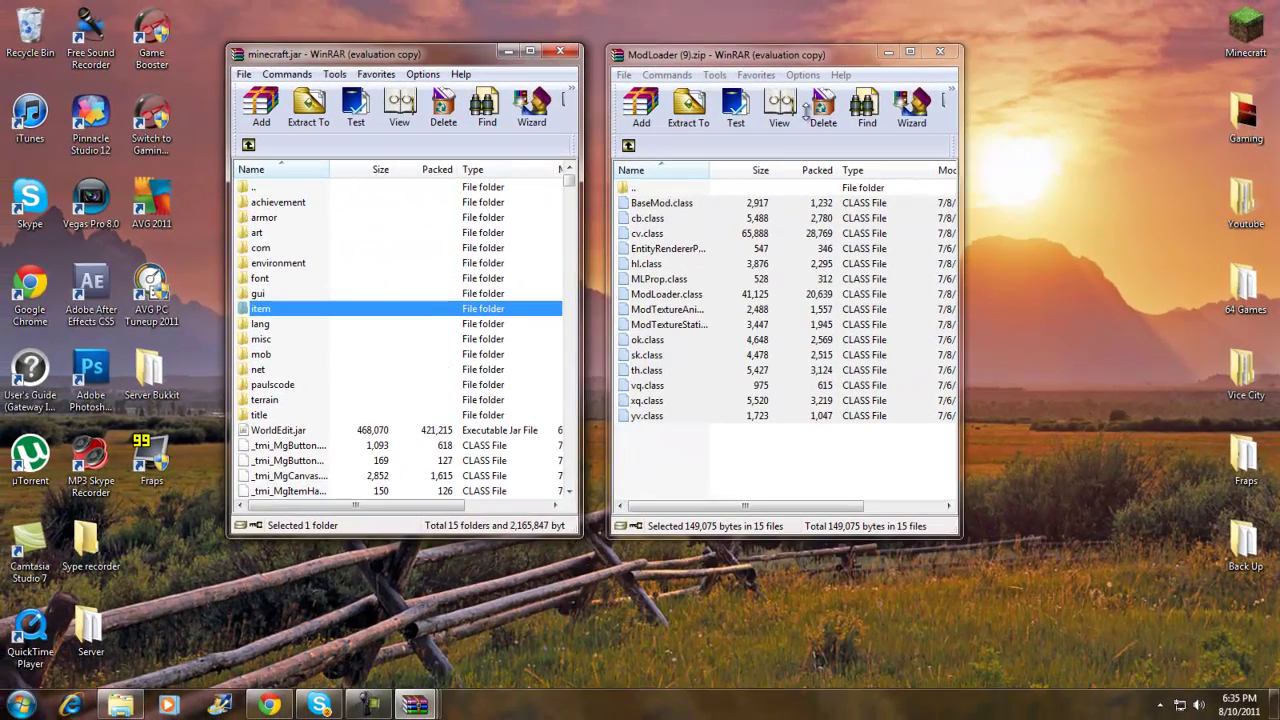
click(940, 52)
Bring up Millenaire1.1.3.zip beside minecraft.jar and open its Millenaire 1.1.3.b folder.
mouse_move(420, 709)
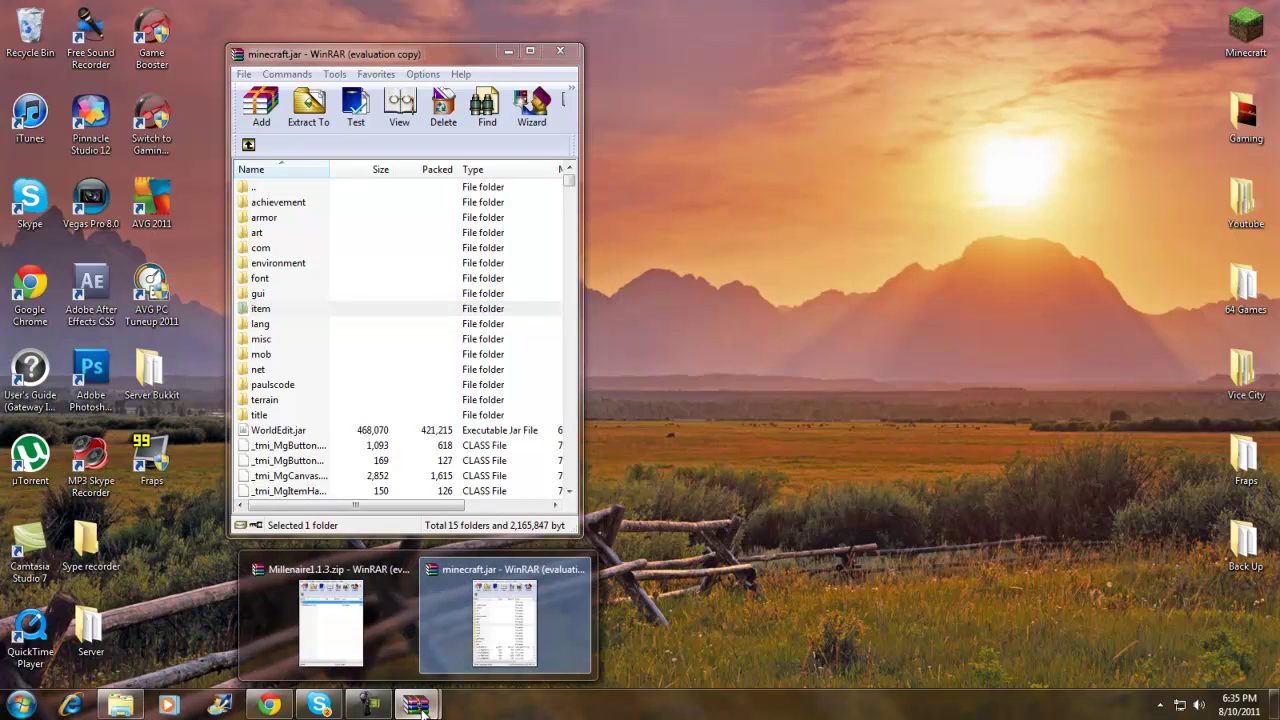
click(340, 640)
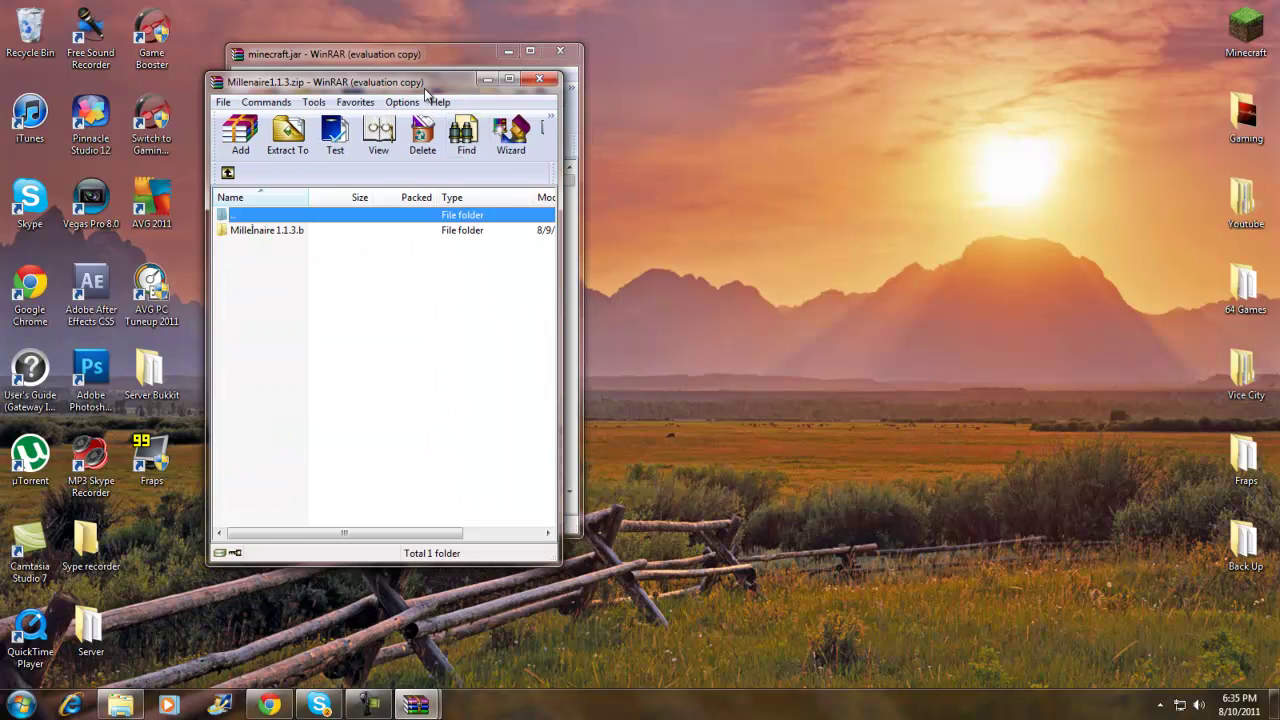
drag(425, 90, 818, 74)
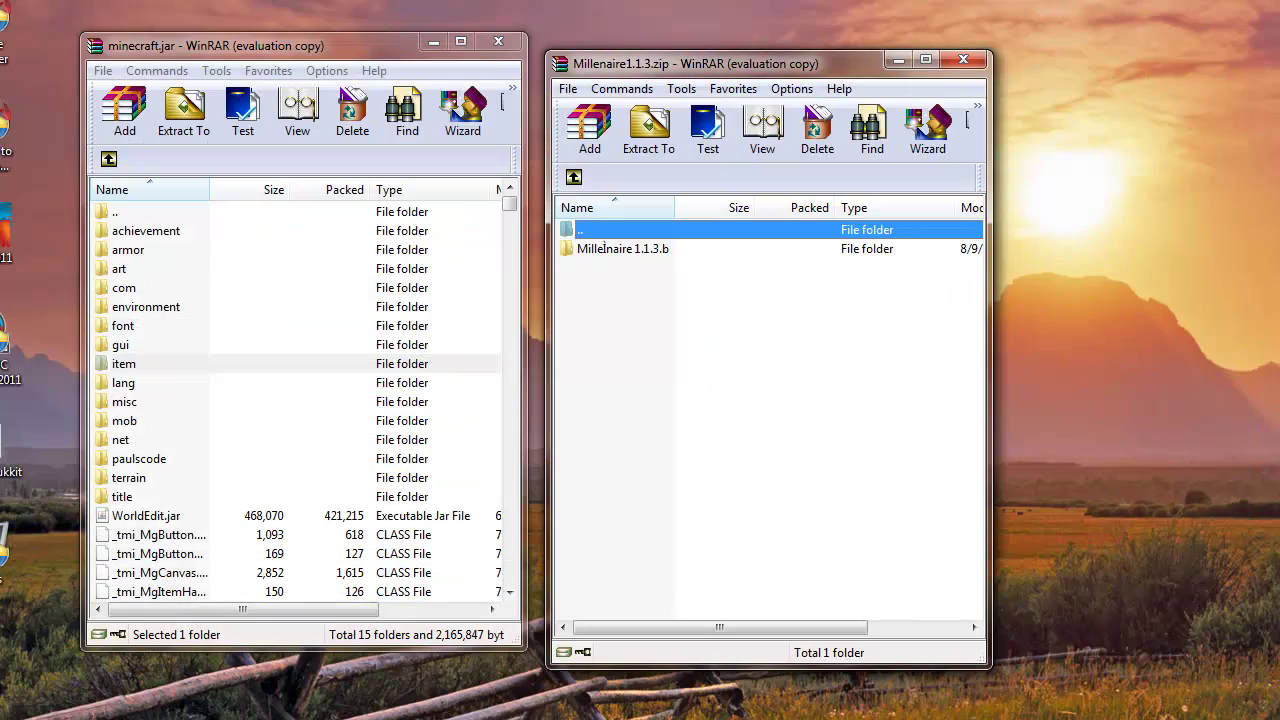
double_click(583, 252)
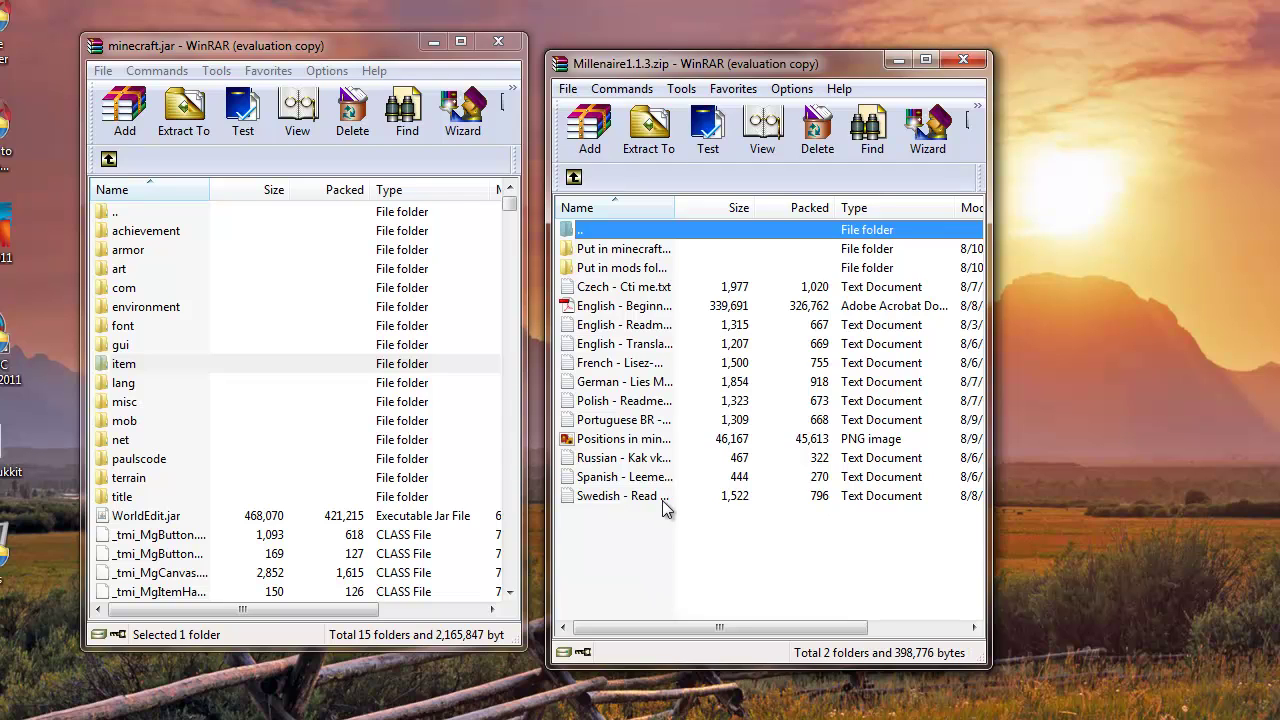
Examine the contents of the millenaire folder inside Put in minecraft folder, and return to the Millenaire 1.1.3.b folder.
double_click(630, 252)
double_click(630, 252)
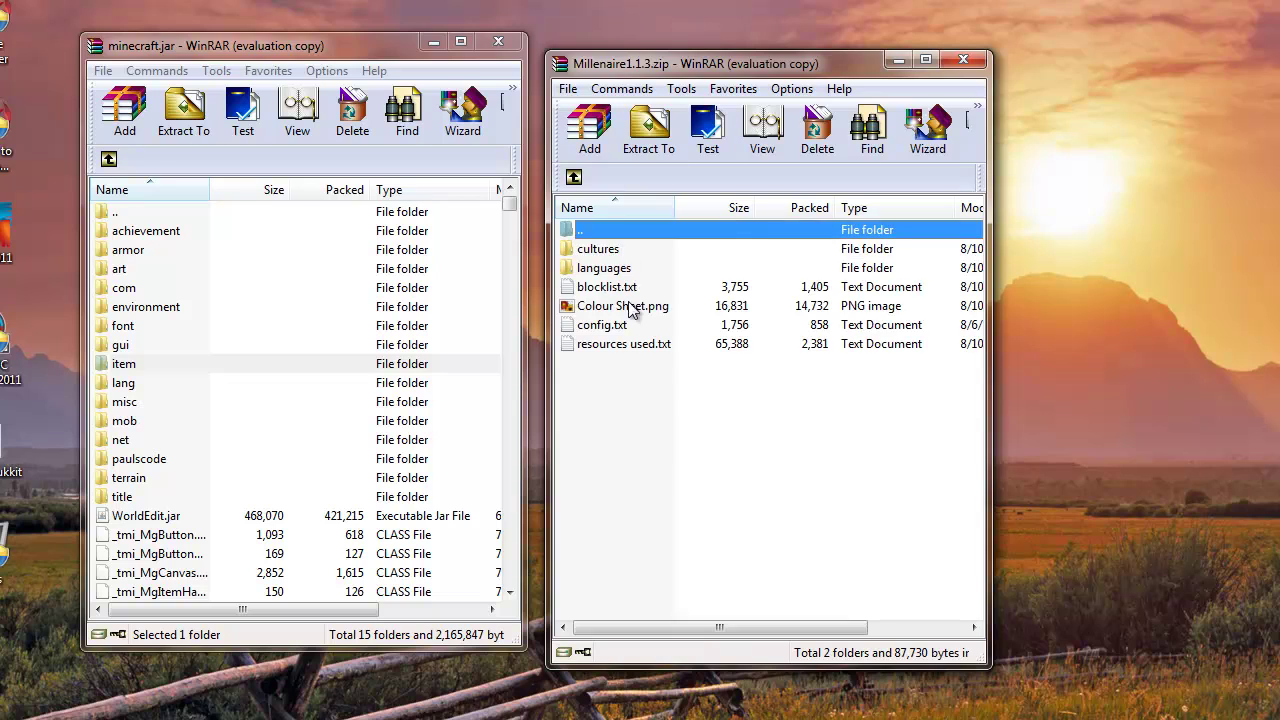
click(574, 177)
click(574, 177)
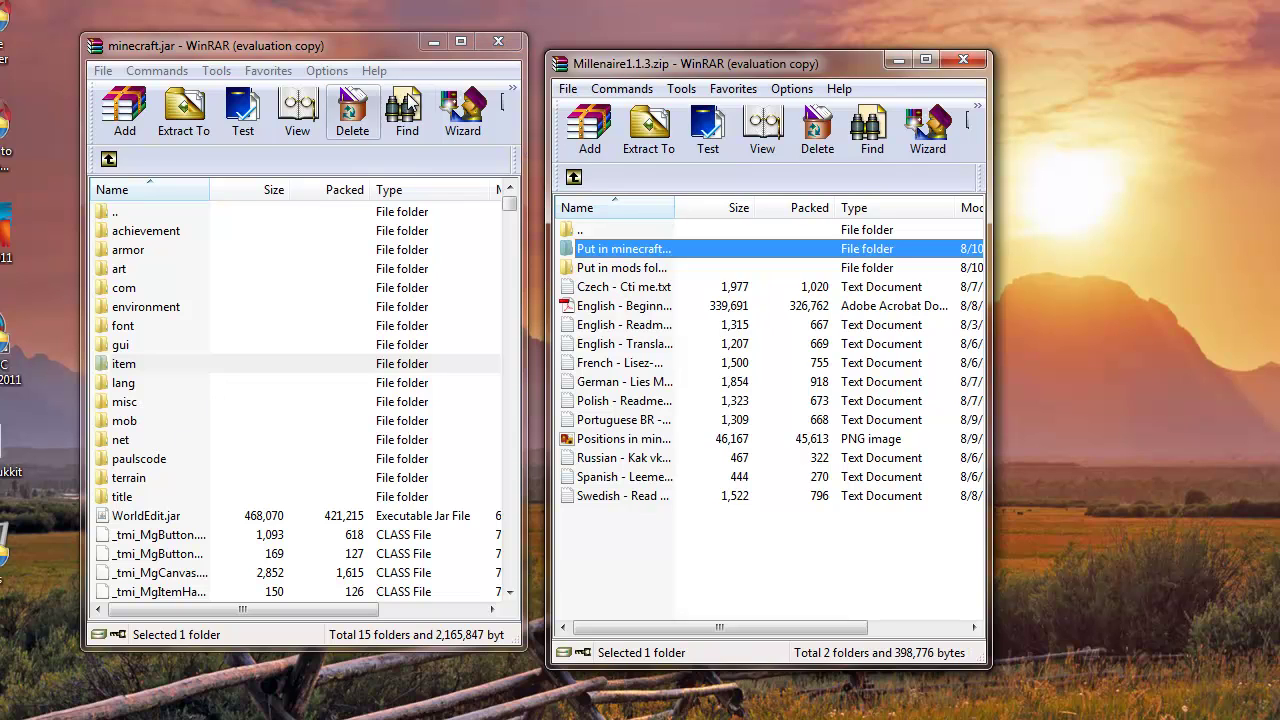
Close minecraft.jar, bring back the bin folder window, return it to .minecraft and place it beside the Millenaire archive.
click(497, 43)
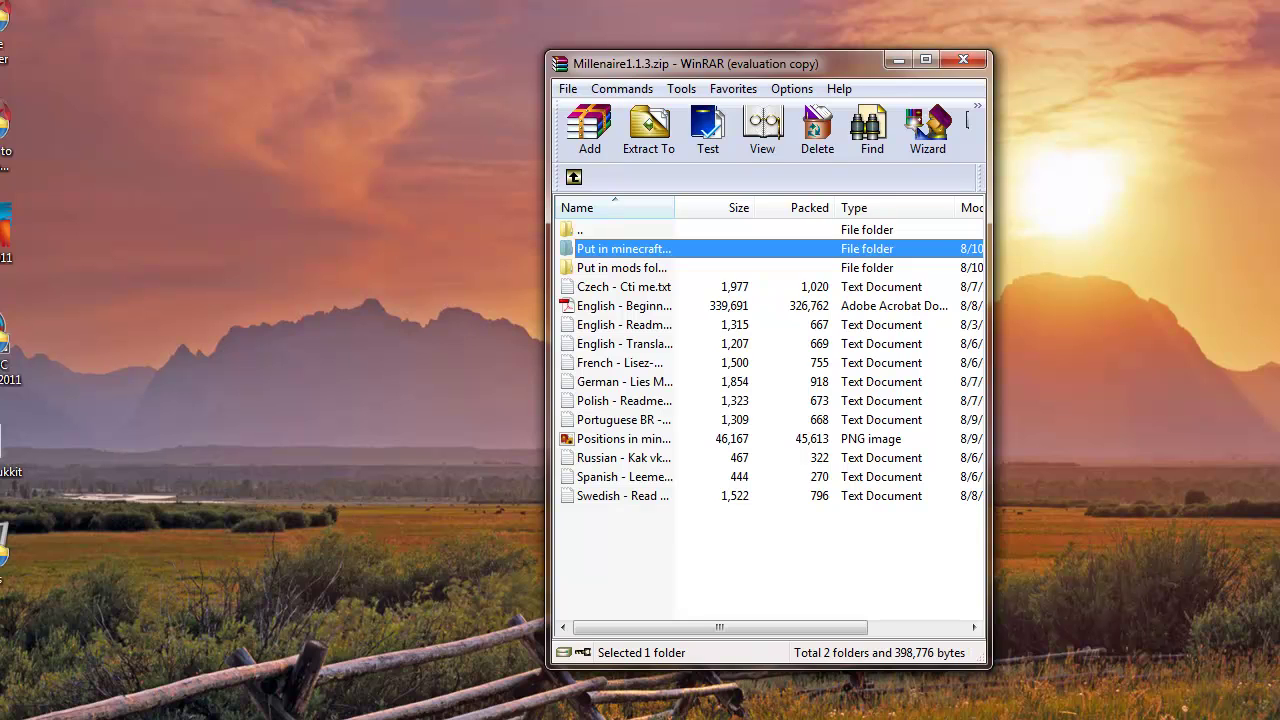
click(225, 718)
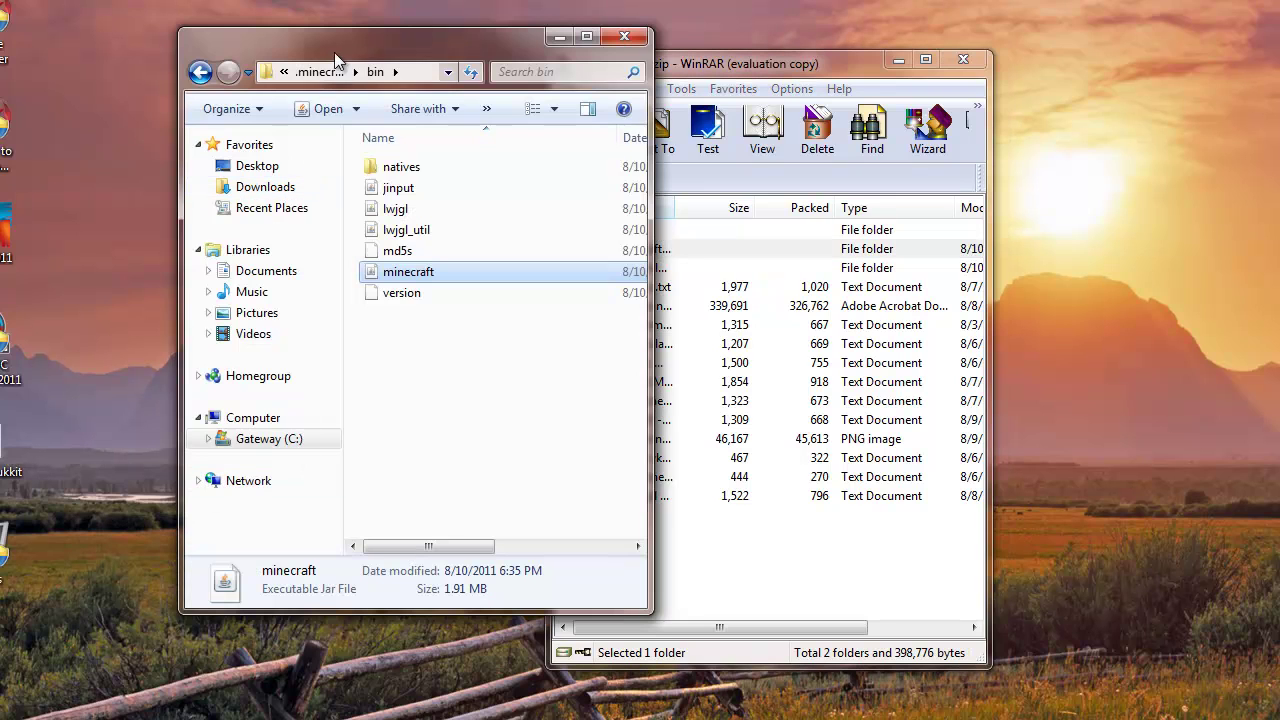
click(216, 72)
drag(284, 30, 134, 59)
Extract the millenaire folder from the archive's Put in minecraft folder into .minecraft.
click(599, 253)
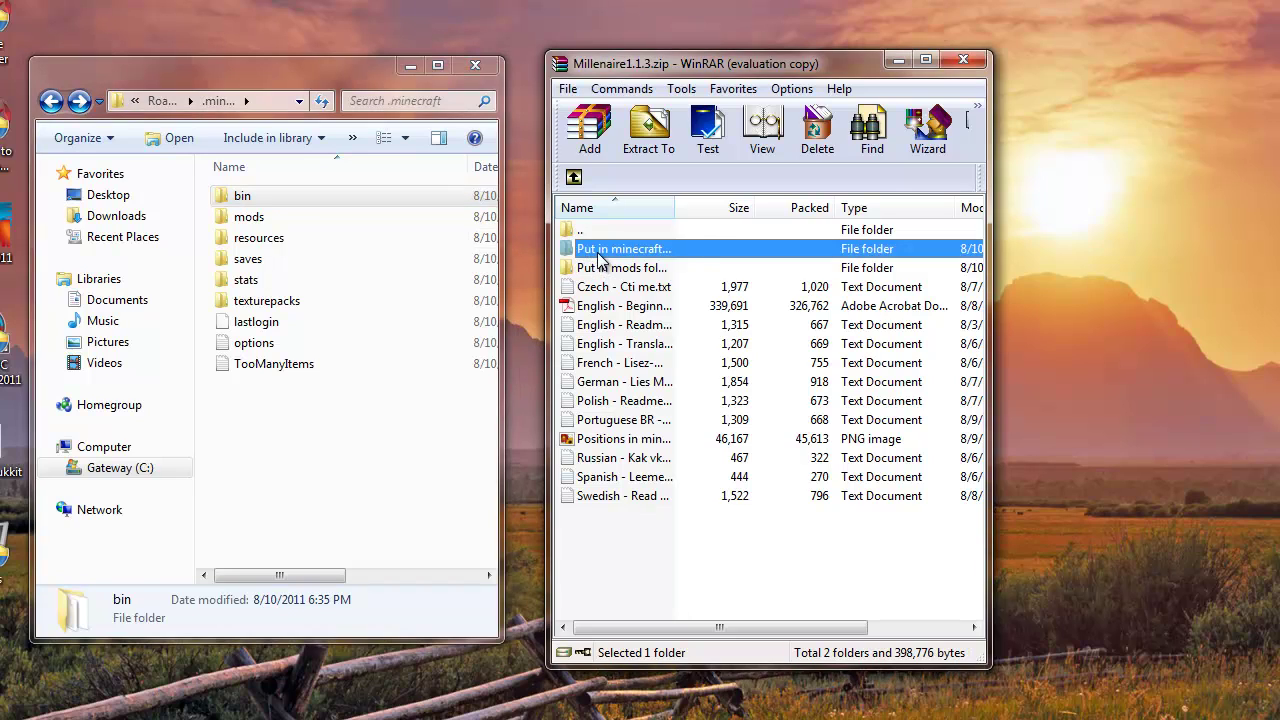
click(600, 252)
double_click(580, 256)
double_click(603, 251)
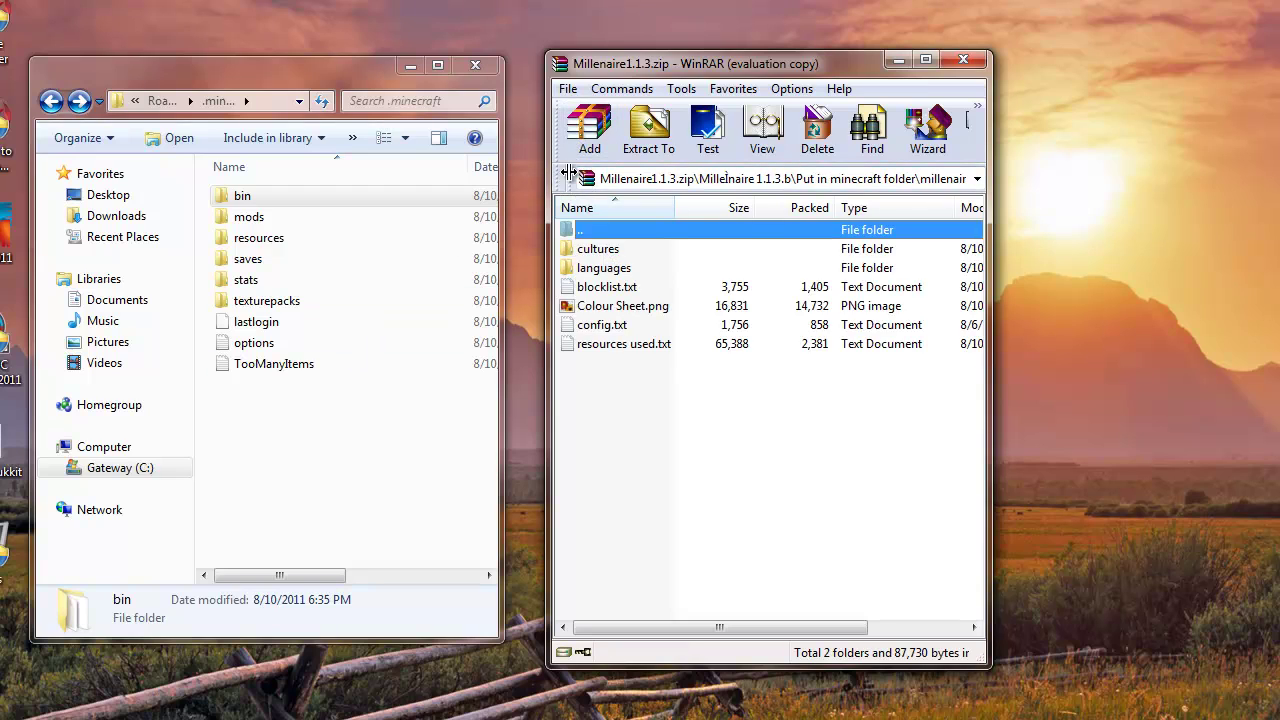
click(575, 180)
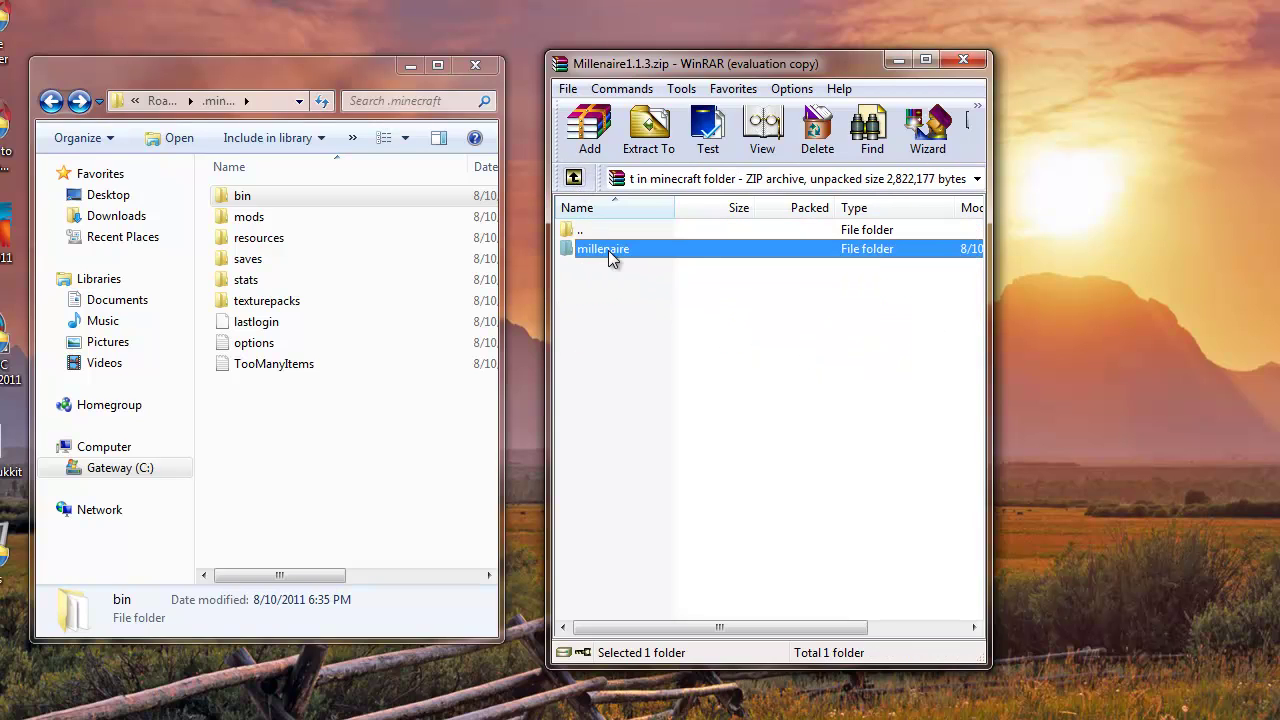
drag(253, 437, 253, 437)
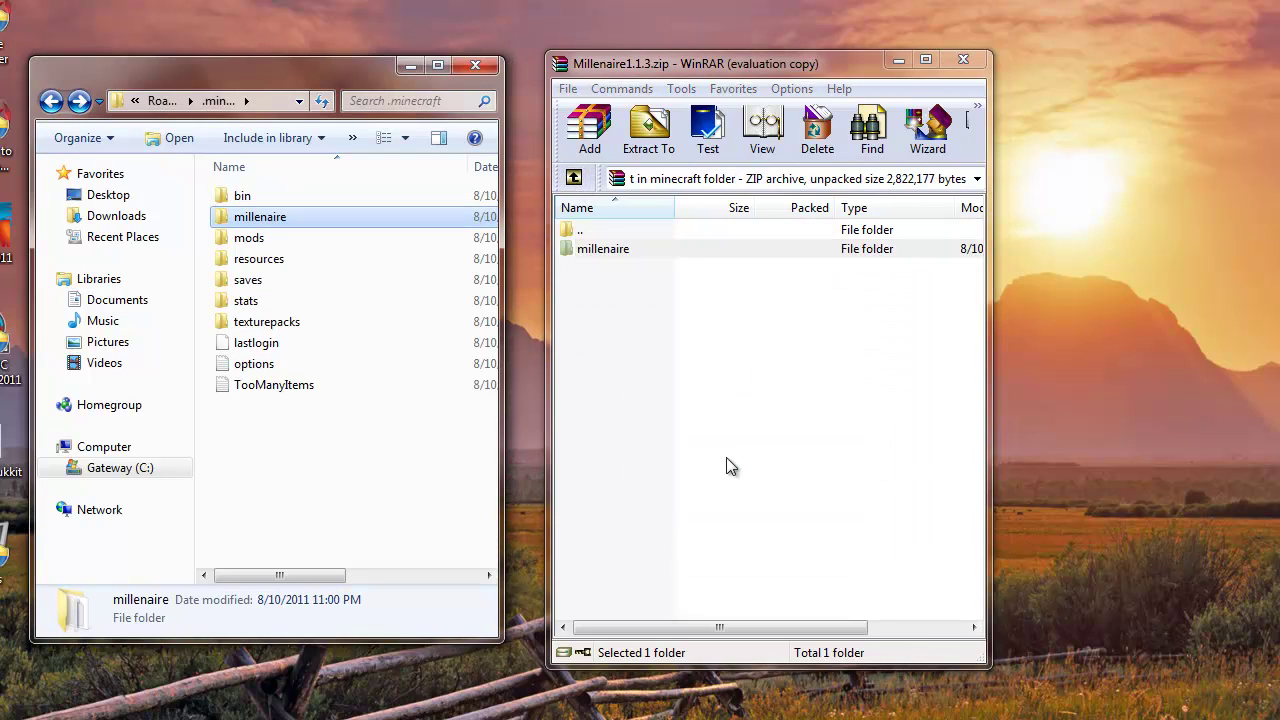
Extract millenaire1.1.3.zip from the archive's Put in mods folder into the mods folder inside .minecraft.
click(572, 180)
click(604, 281)
click(604, 272)
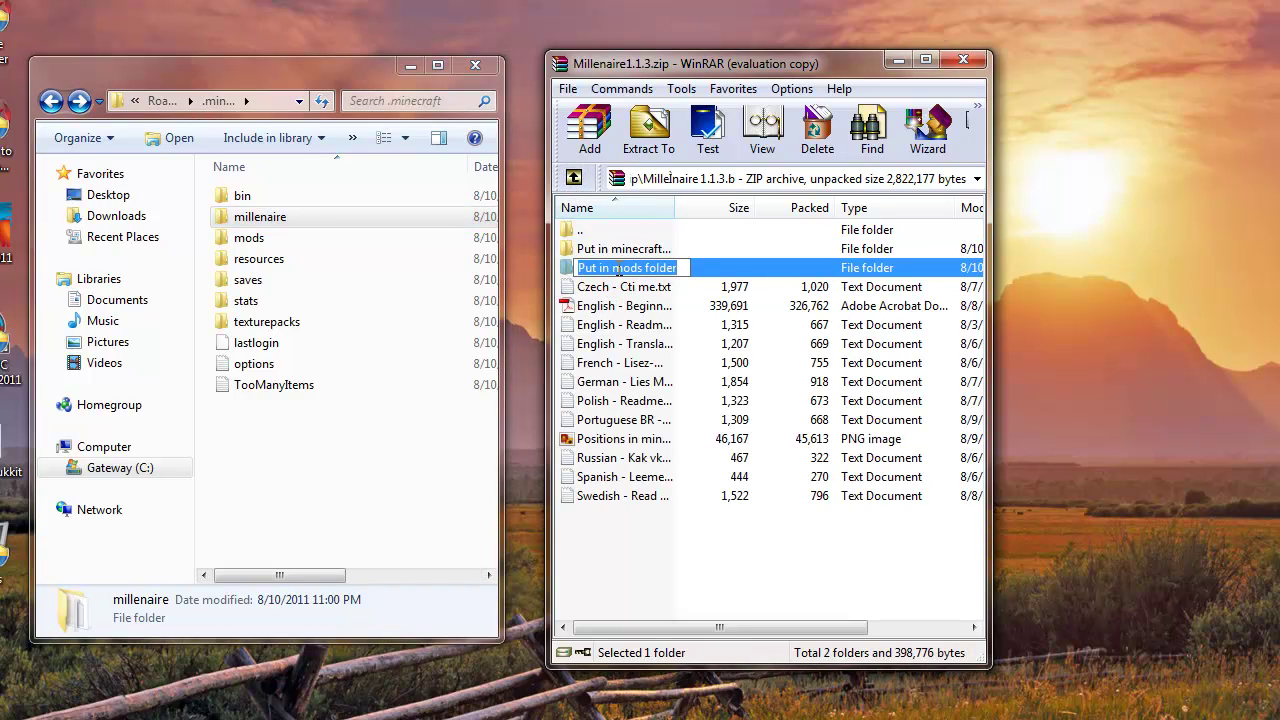
double_click(568, 270)
click(588, 250)
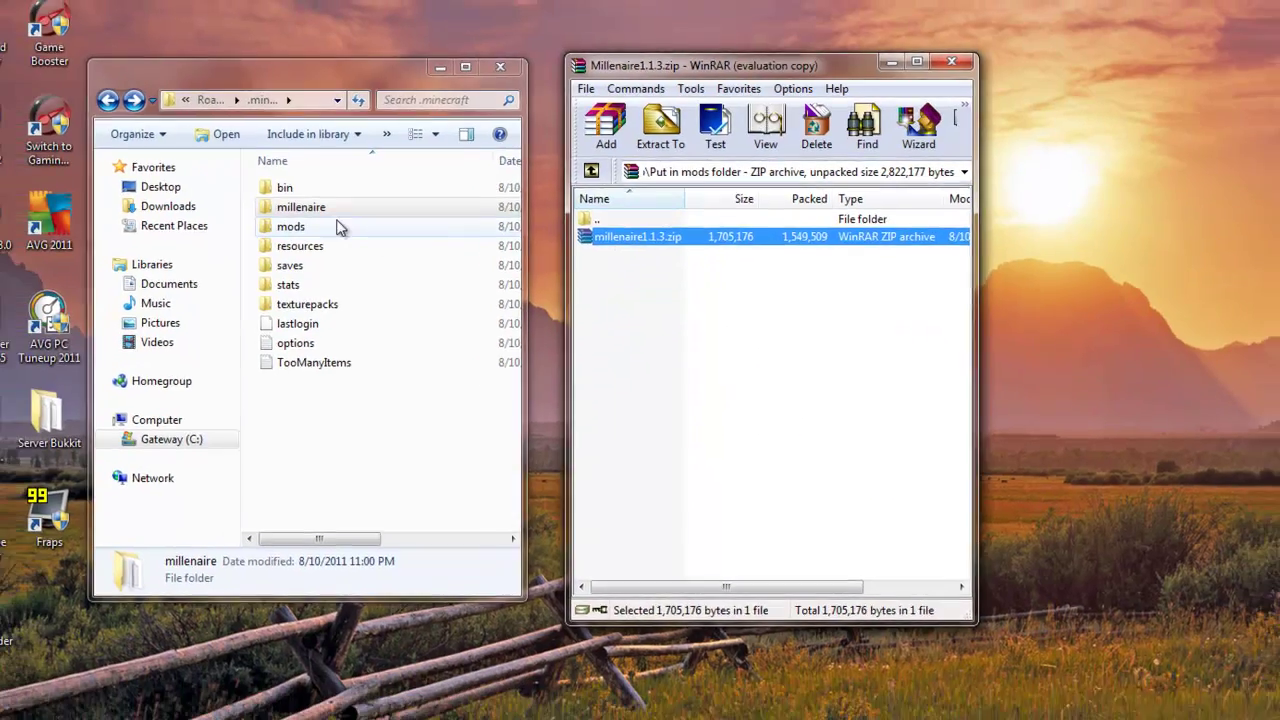
double_click(287, 237)
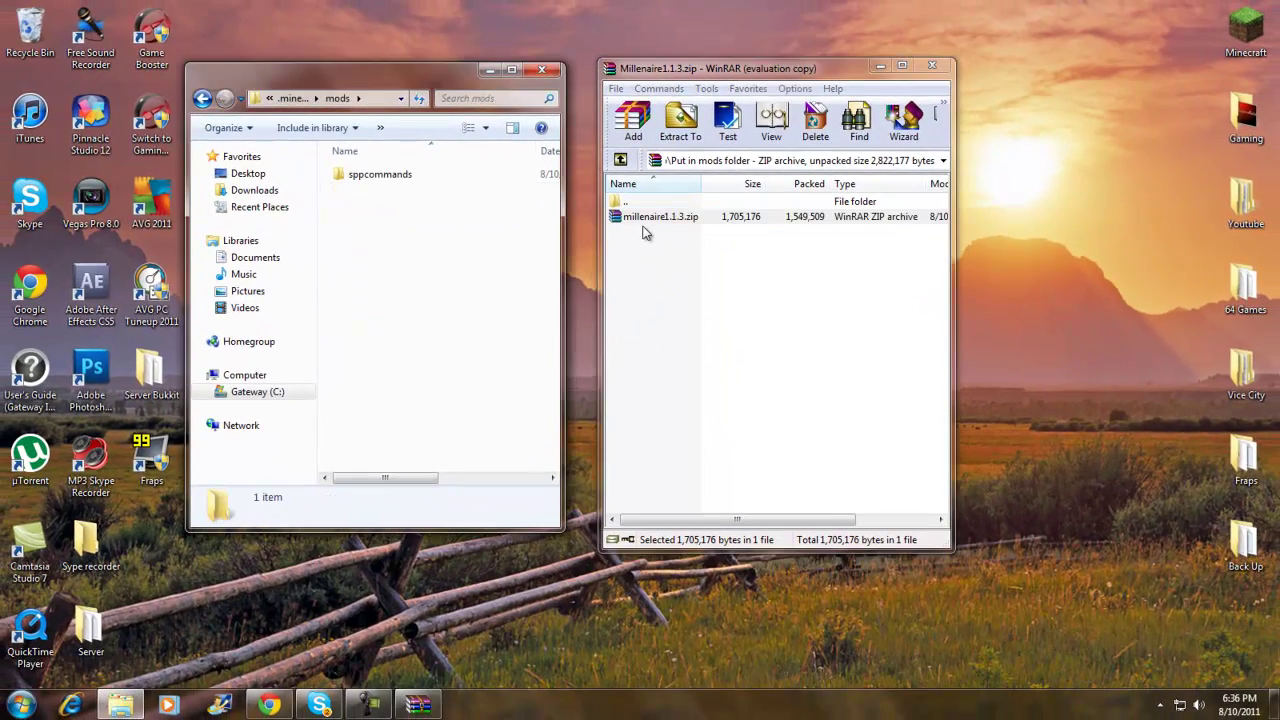
drag(644, 222, 603, 230)
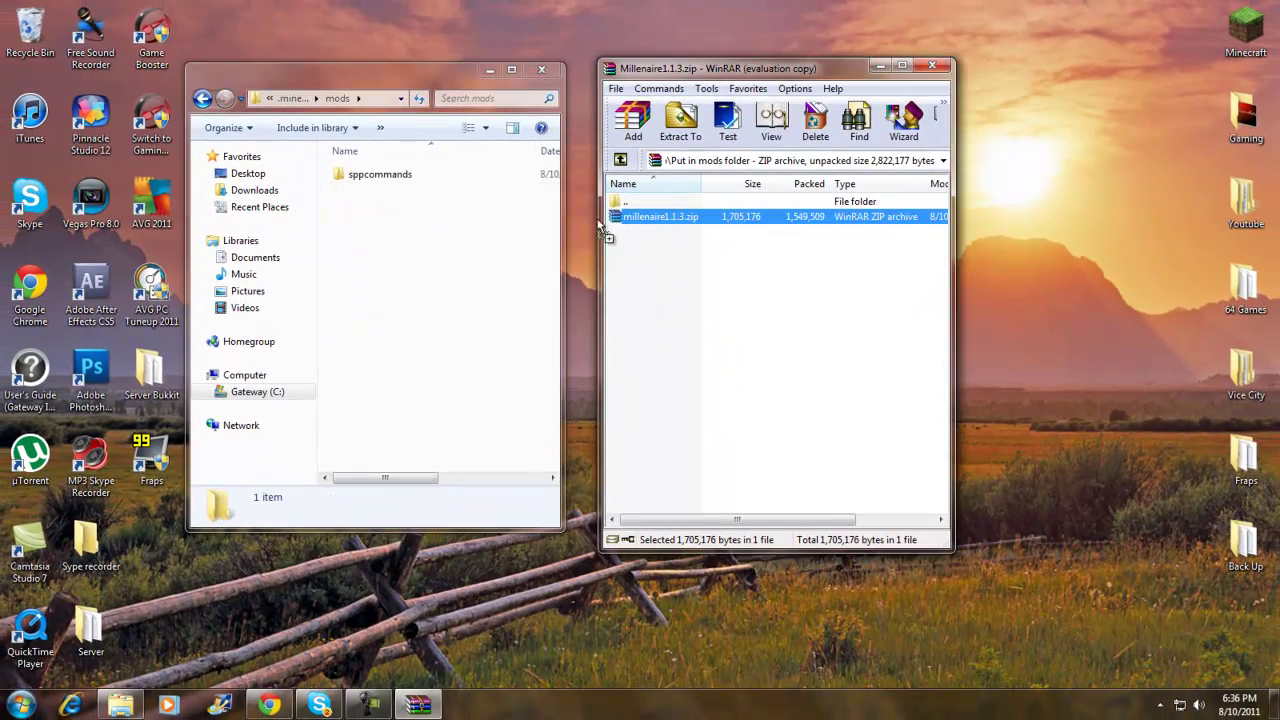
drag(413, 250, 409, 250)
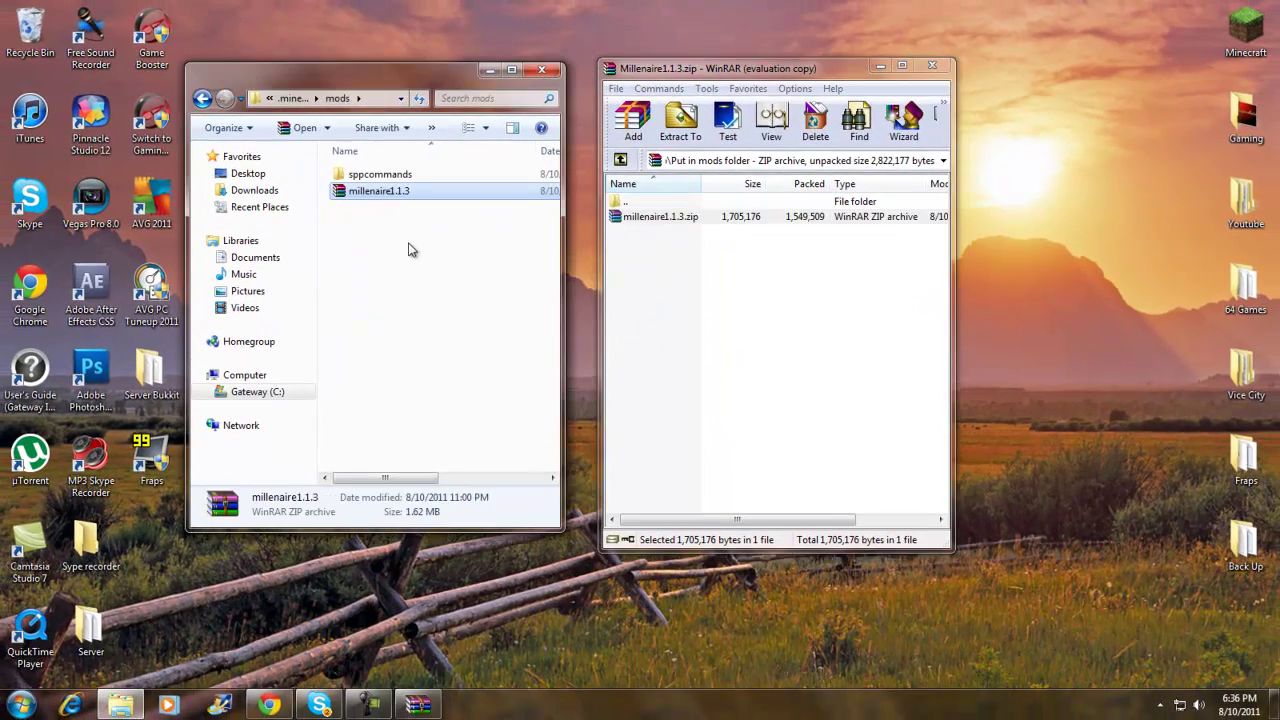
Return to the archive's Millenaire 1.1.3.b folder, close the archive and minimize the mods folder window.
click(620, 161)
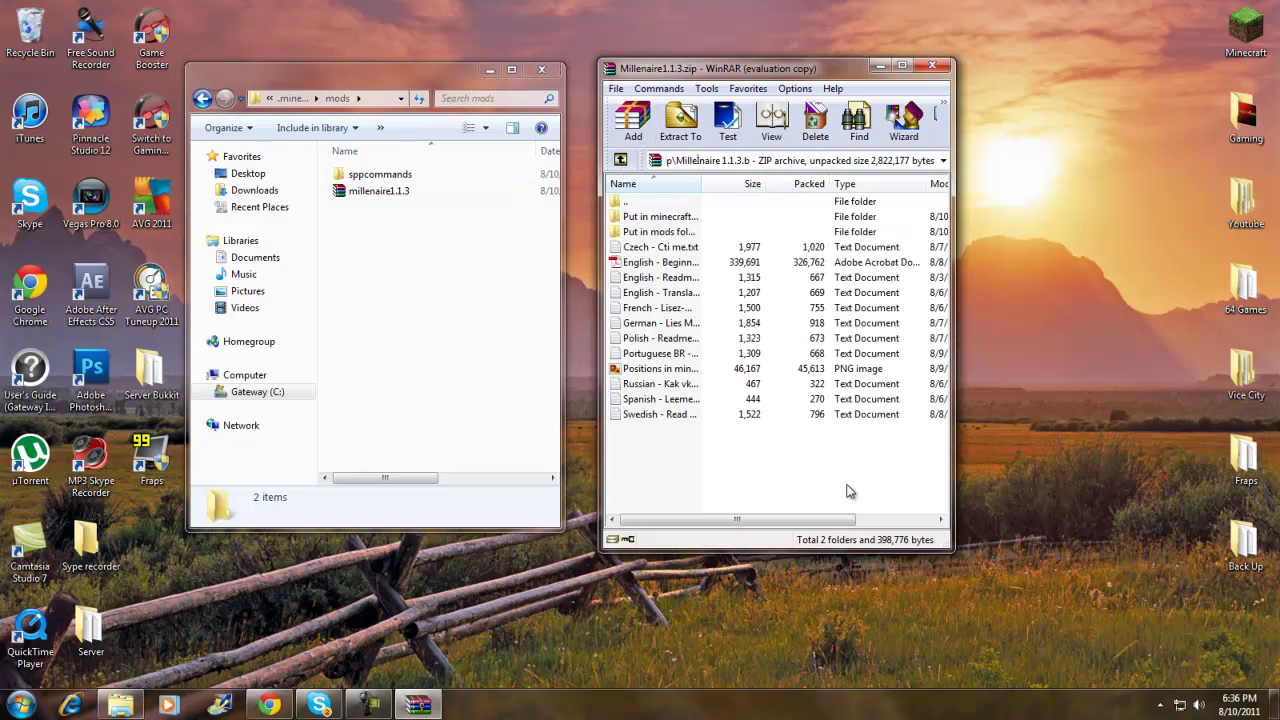
click(930, 67)
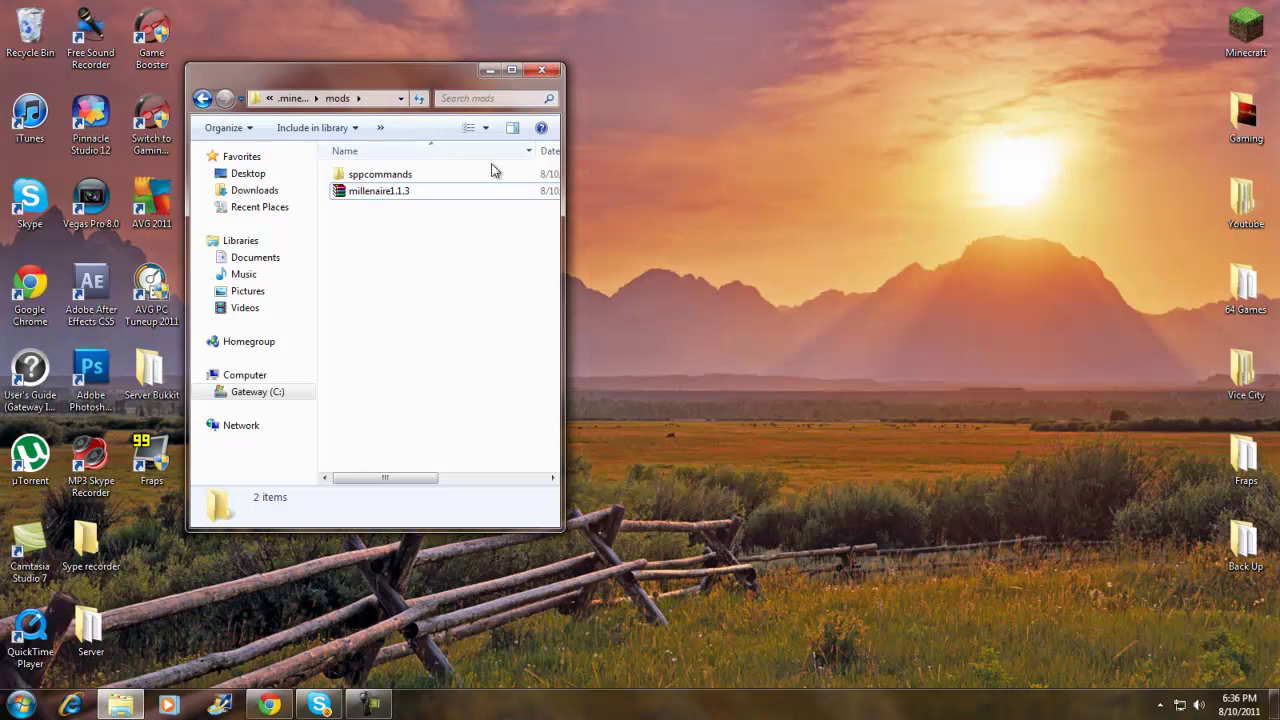
click(497, 71)
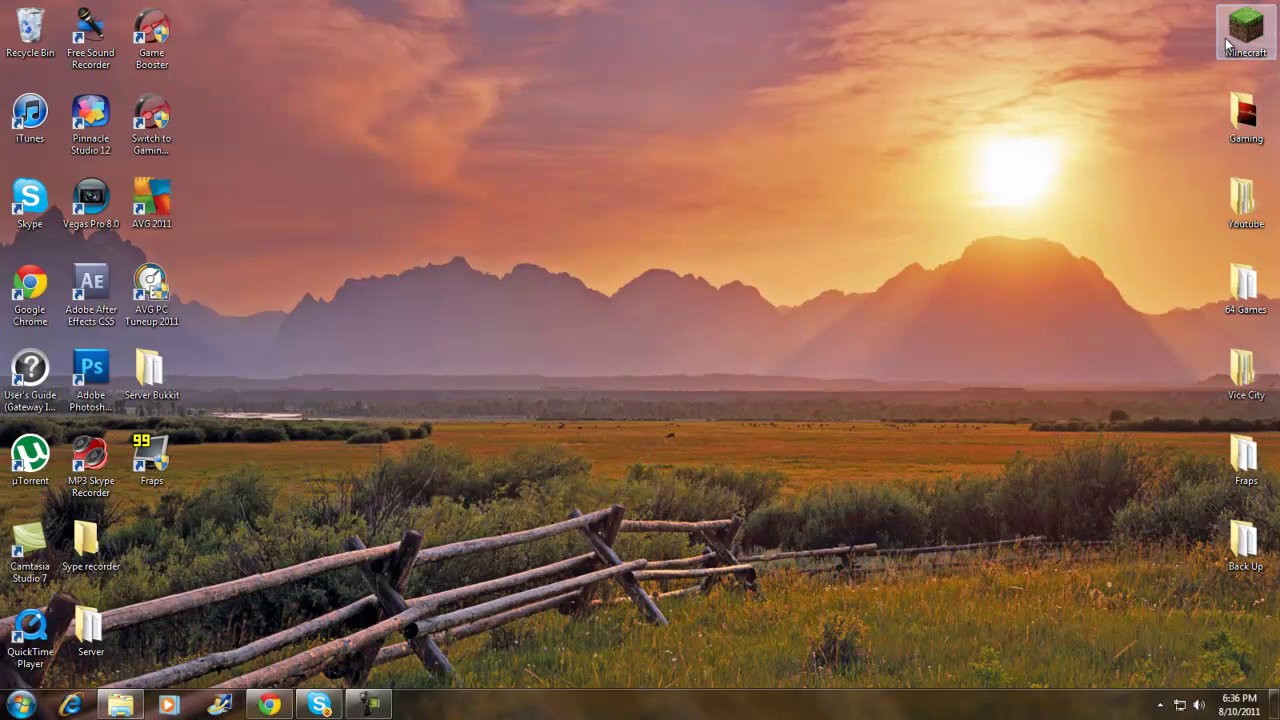
Launch Minecraft from the desktop, allow it to run, log in with the remembered account and maximize the game window.
double_click(1227, 40)
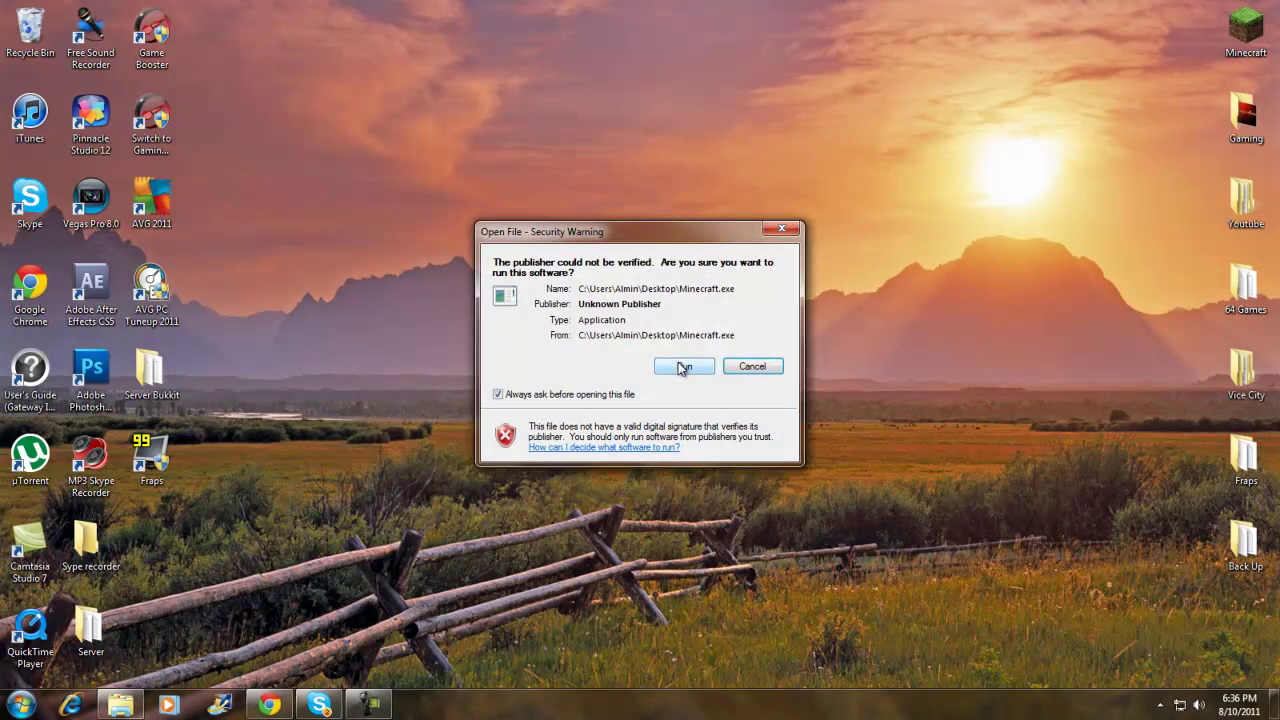
click(683, 367)
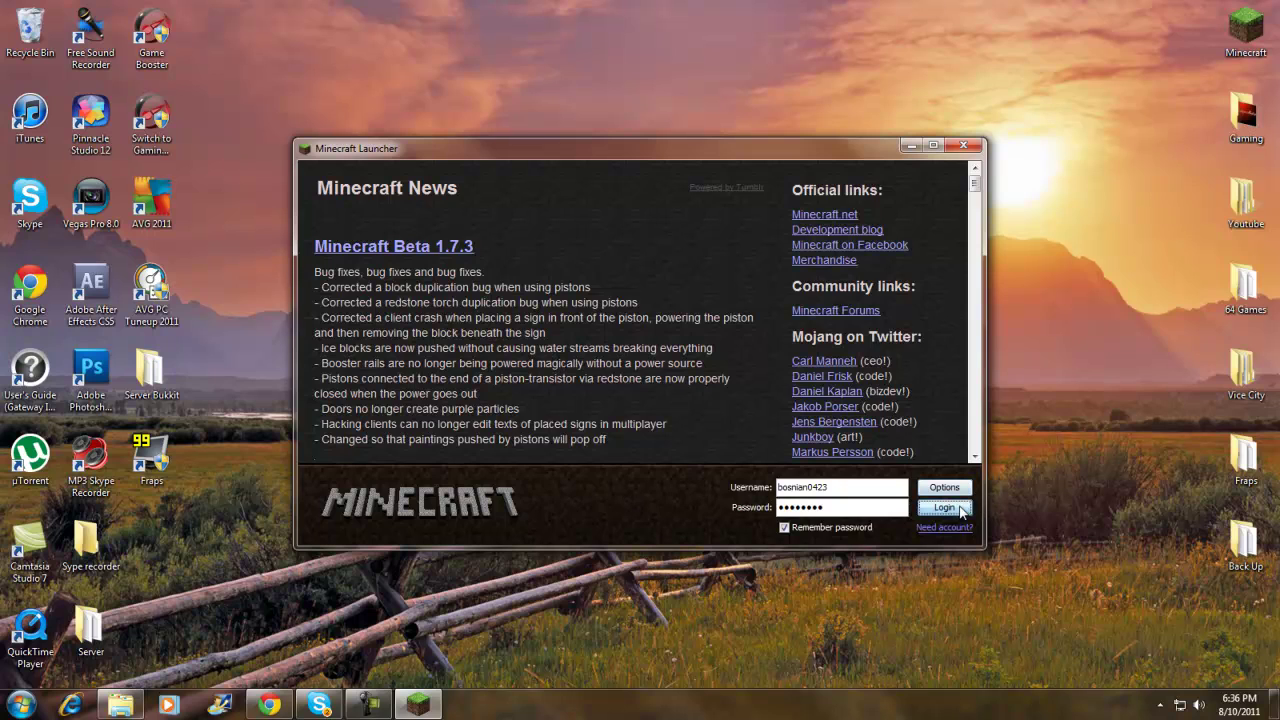
click(933, 146)
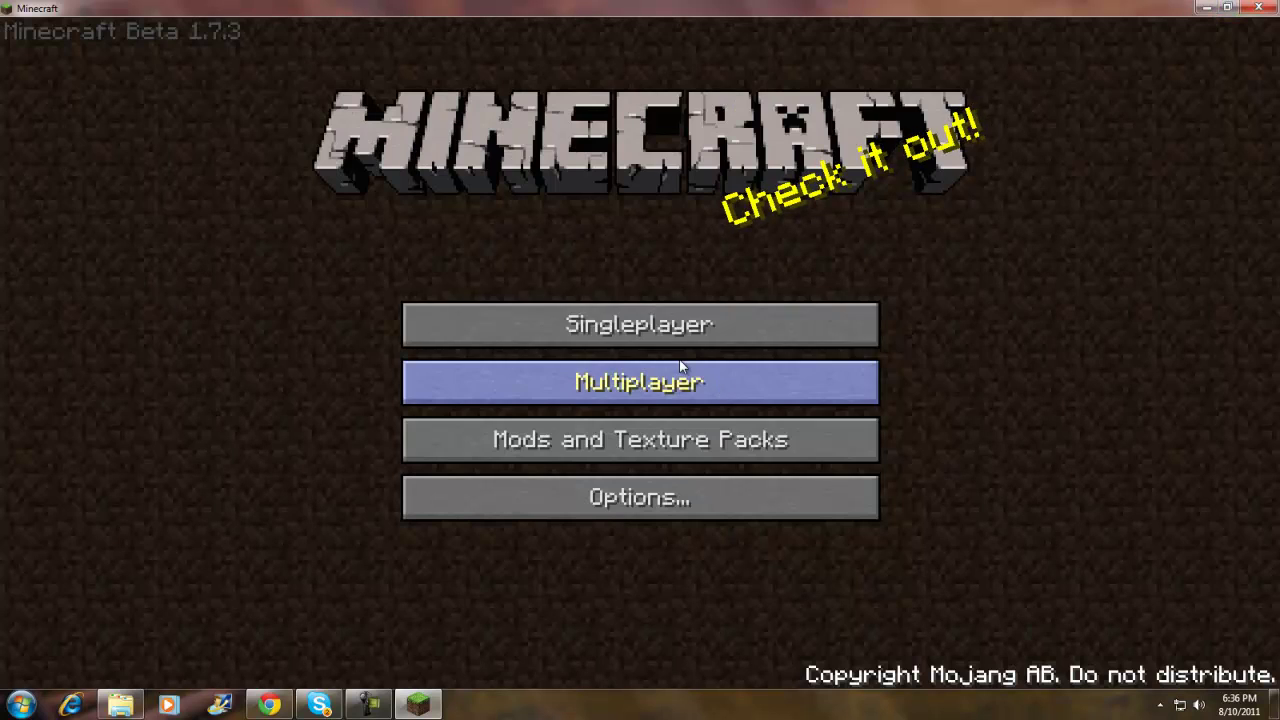
Load a saved singleplayer world.
click(678, 334)
click(576, 329)
click(469, 591)
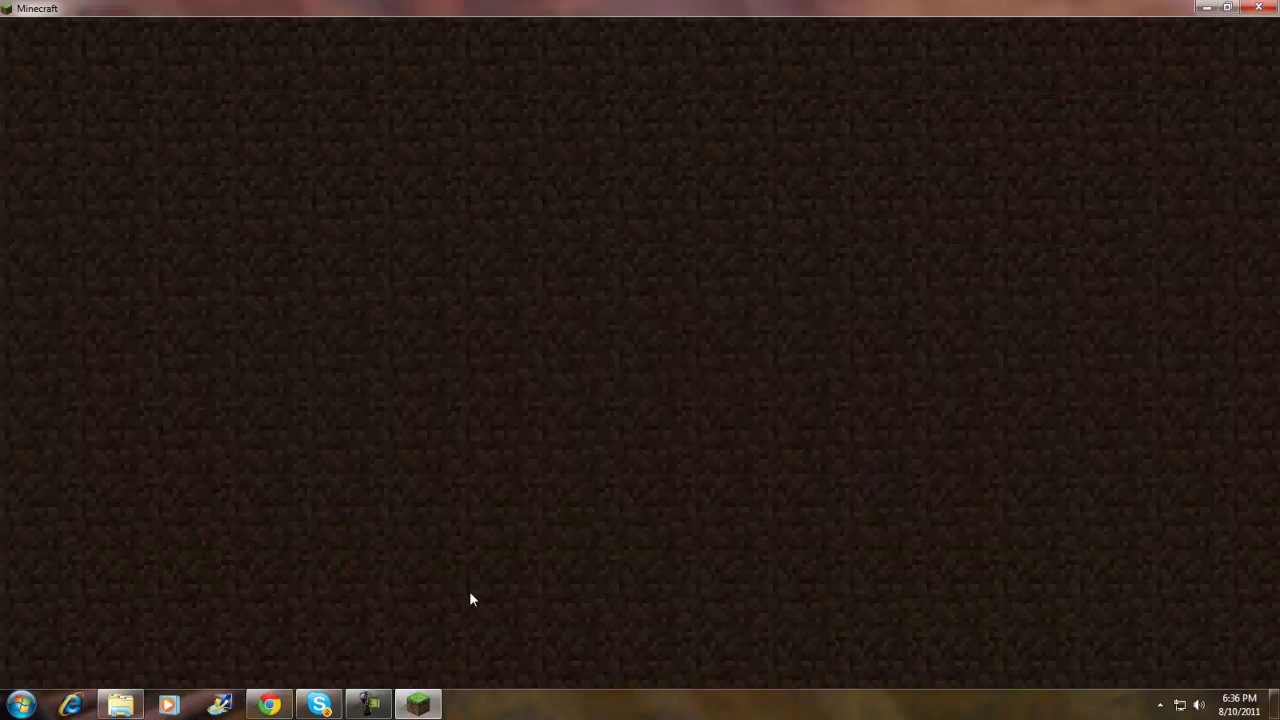
Walk around the spawn area and check for nearby Millénaire villages with the village locator.
key(w)
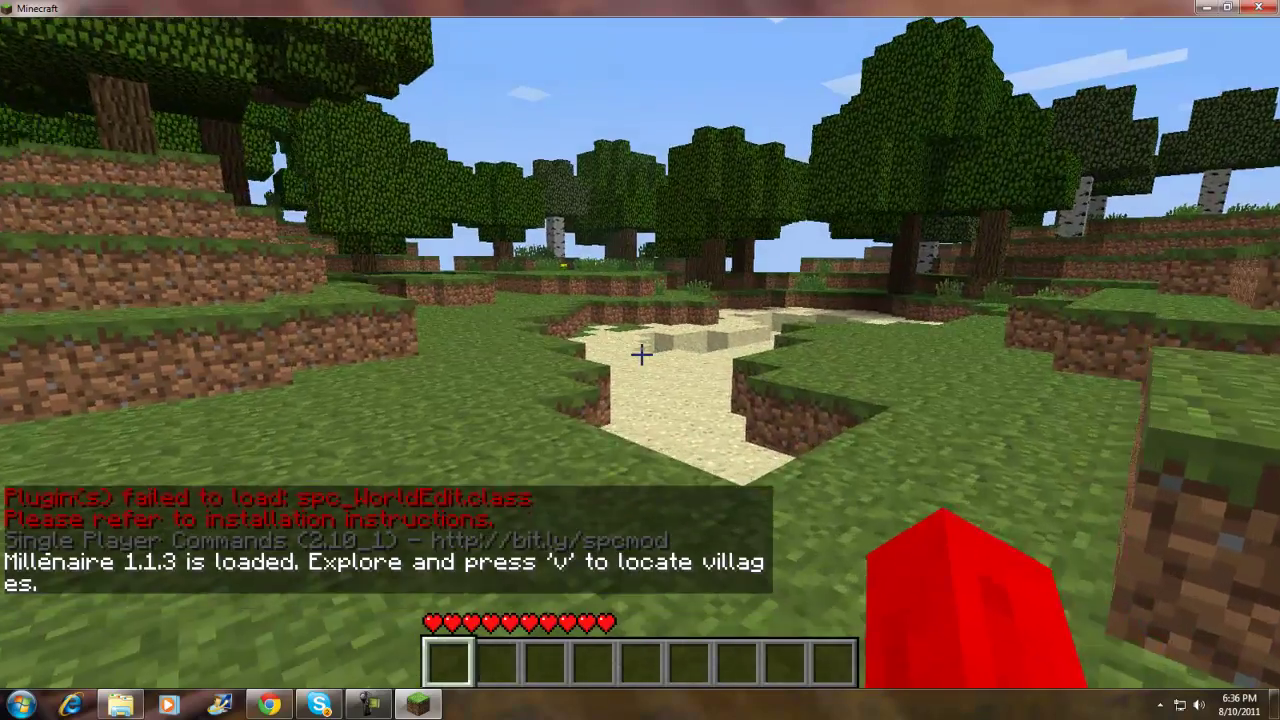
key(w)
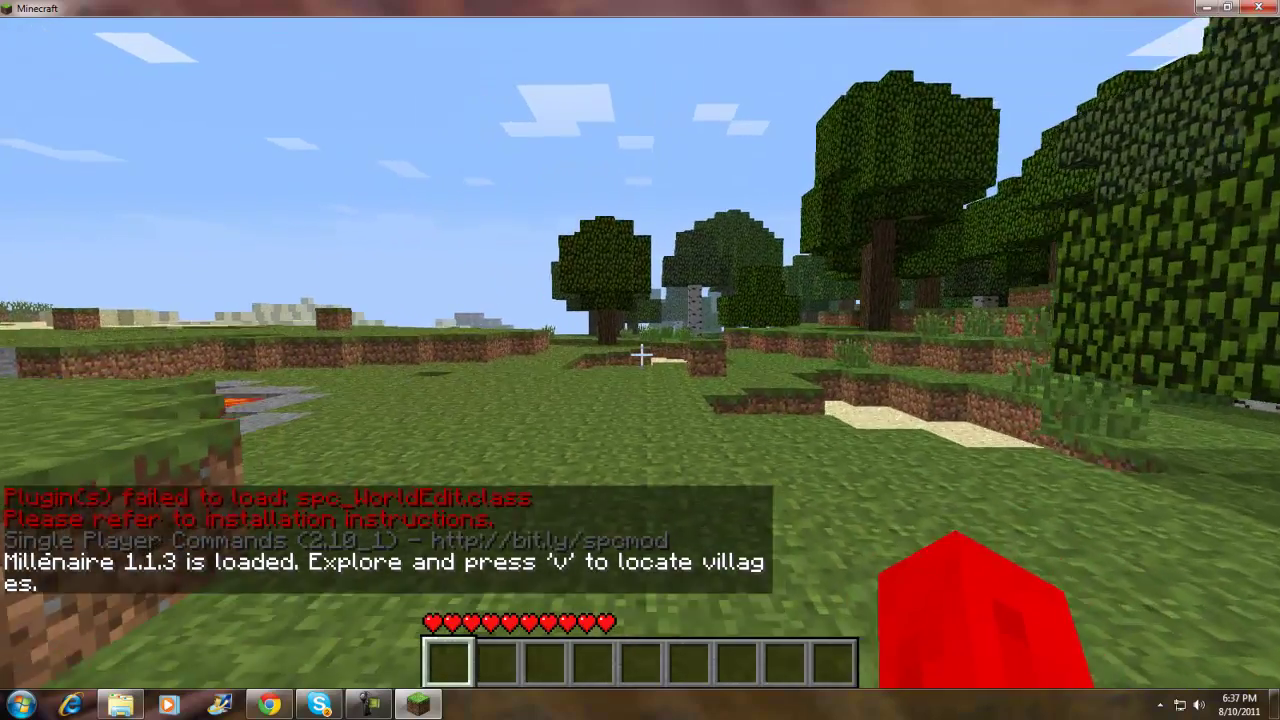
key(v)
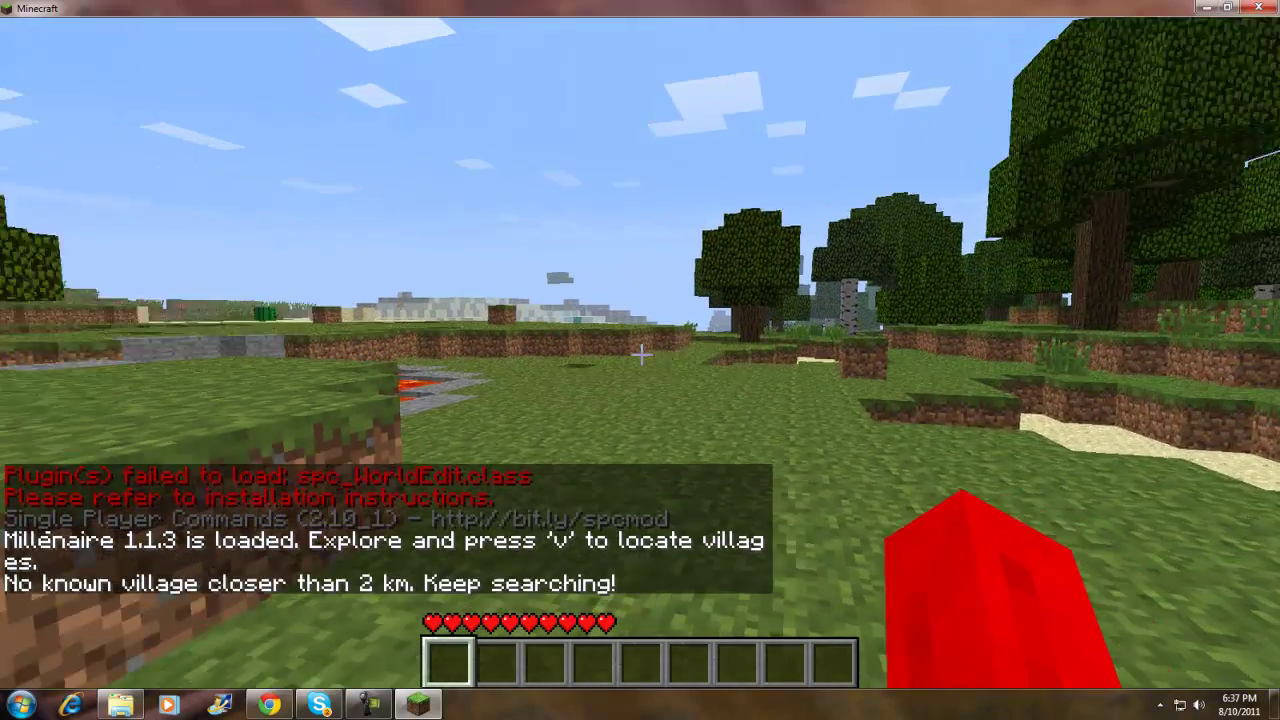
key(w)
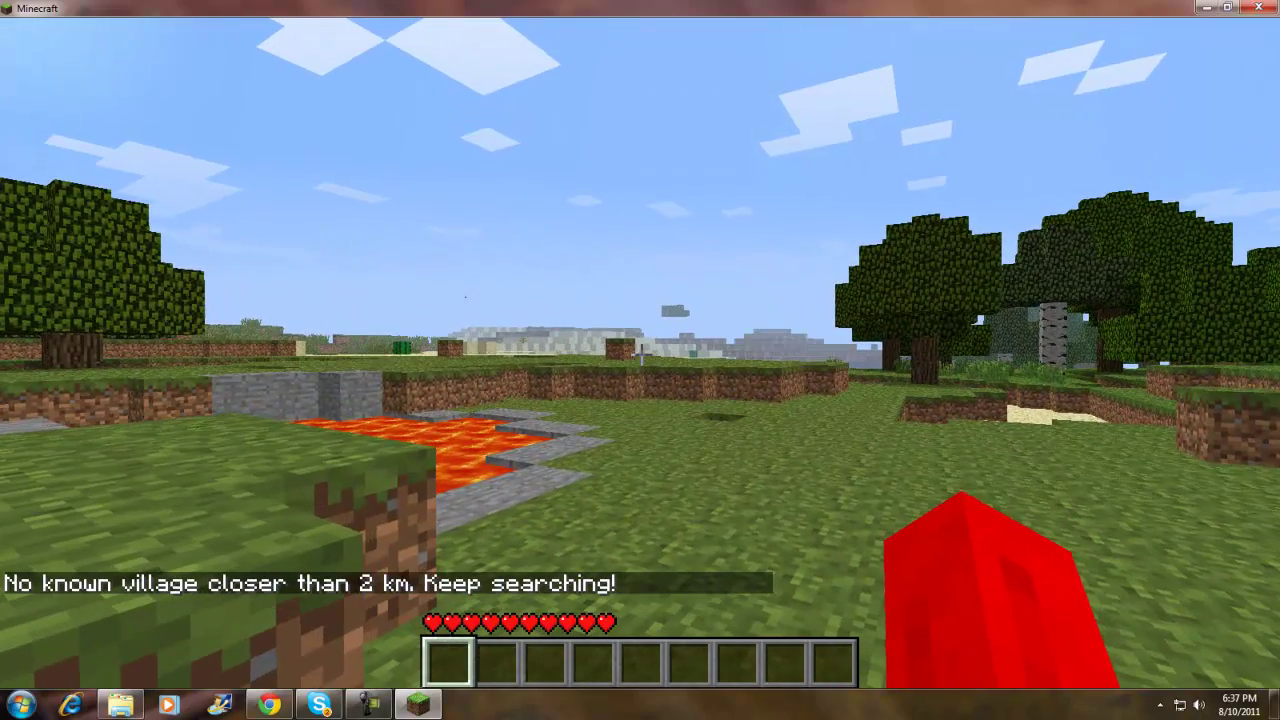
Enable flying at speed 5 with the /fly 5 command and rise into the air.
key(slash)
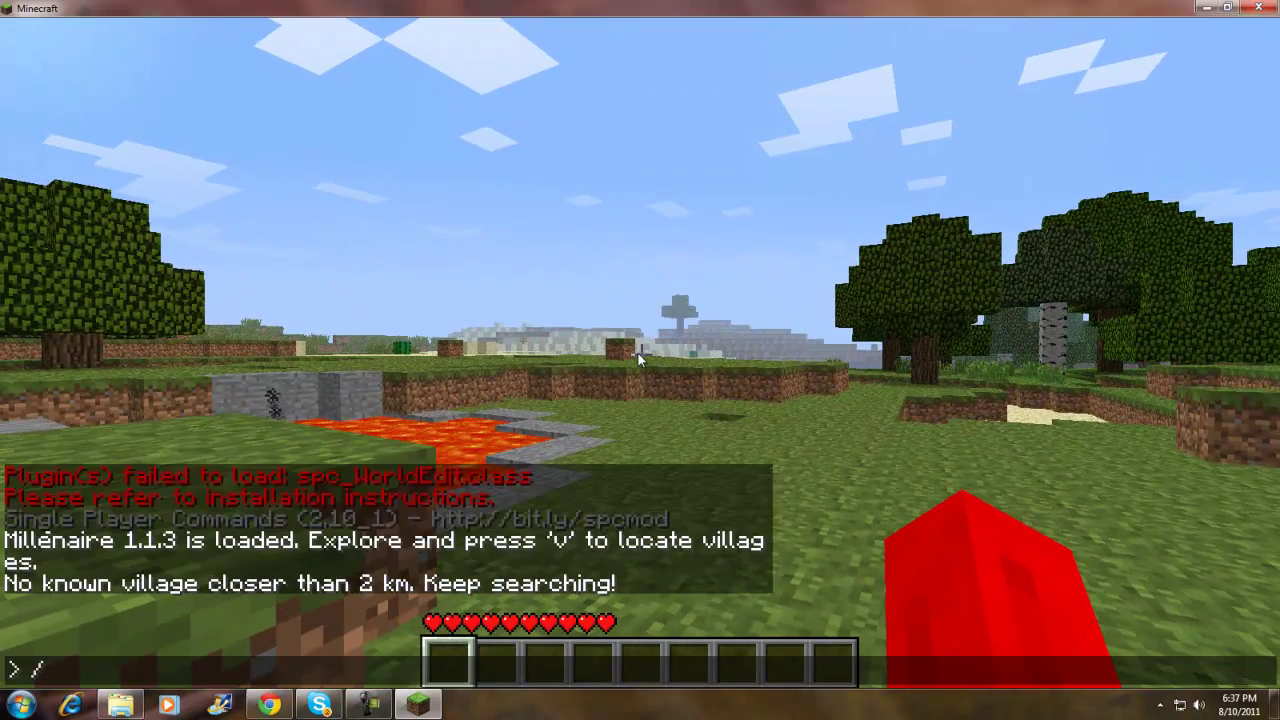
text(fly 5)
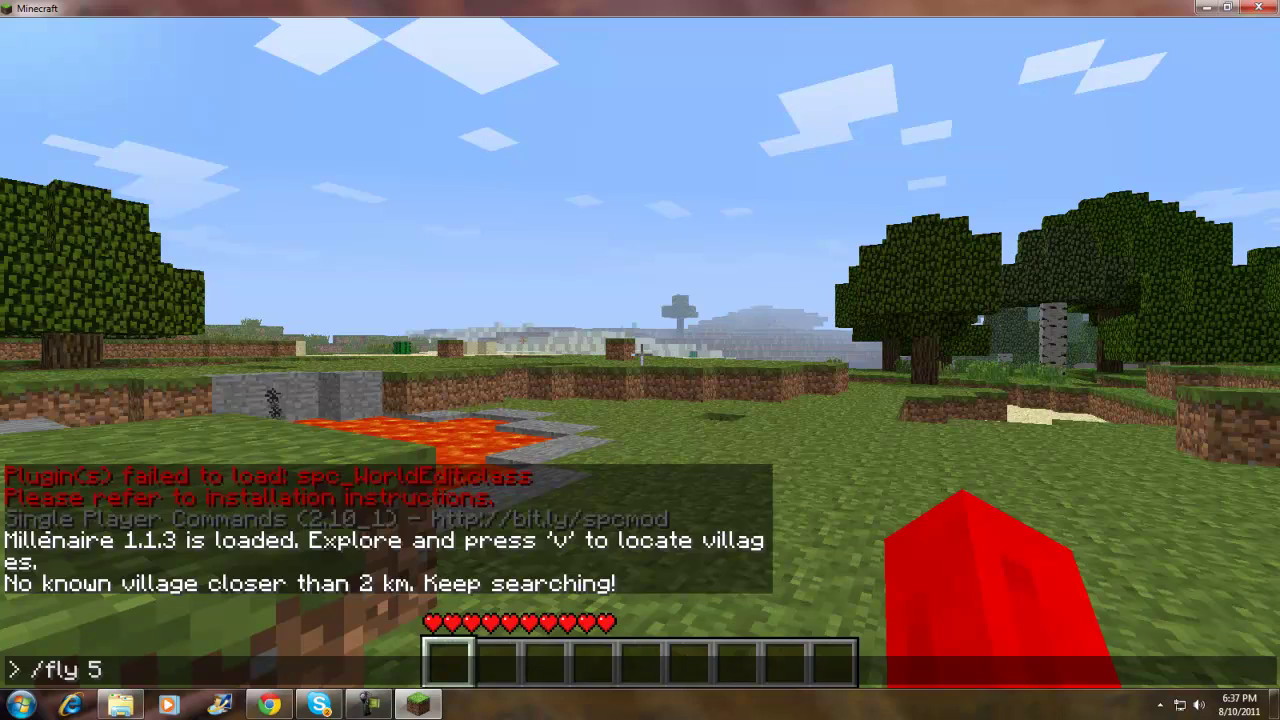
key(Return)
key(space)
key(e)
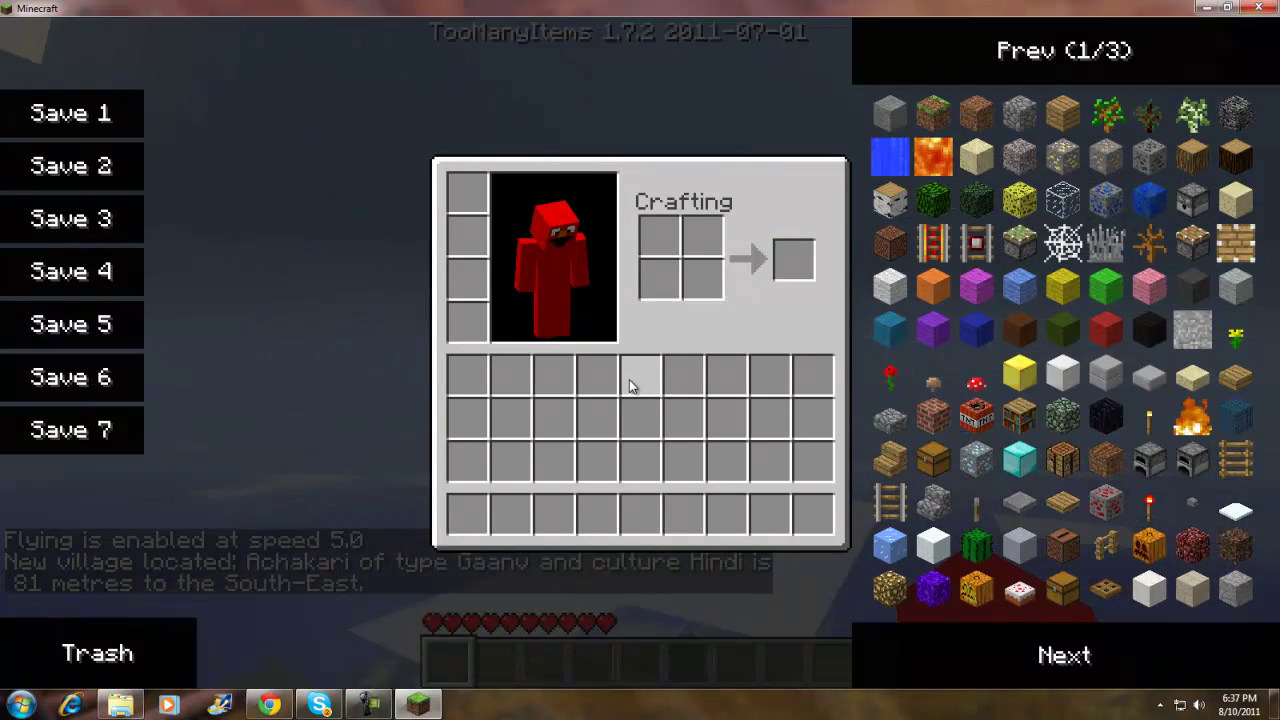
key(e)
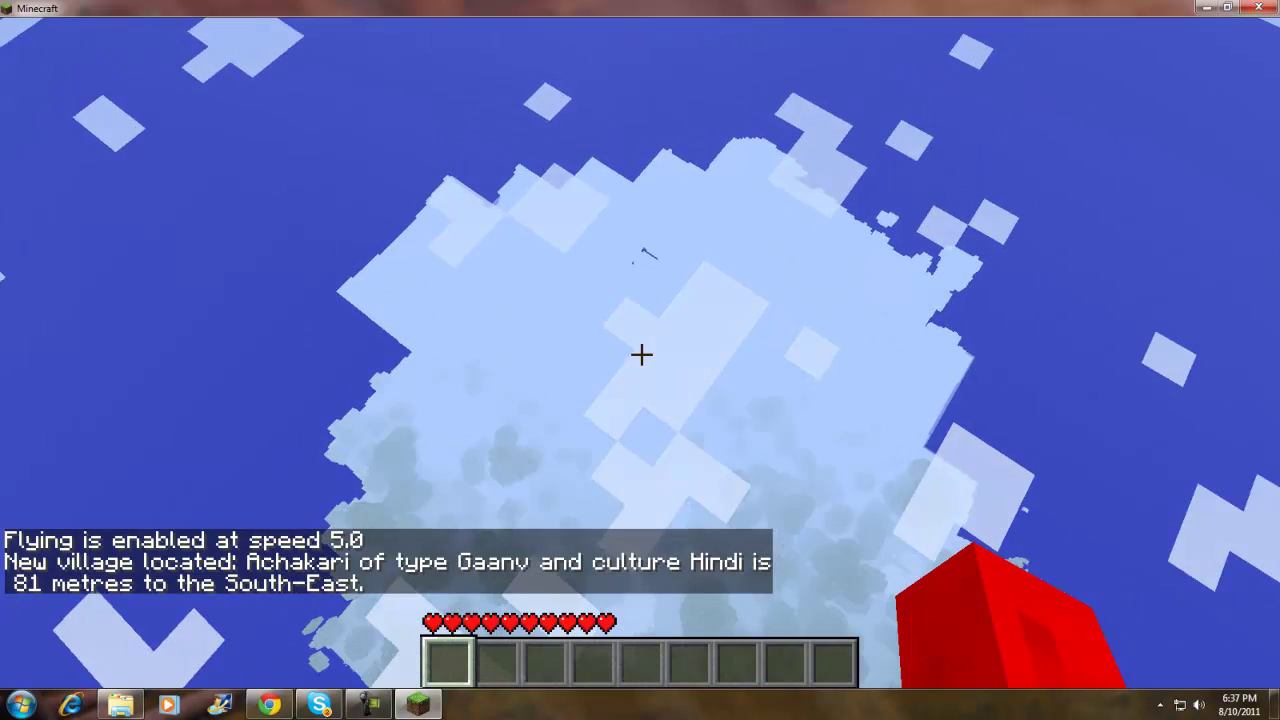
key(e)
key(e)
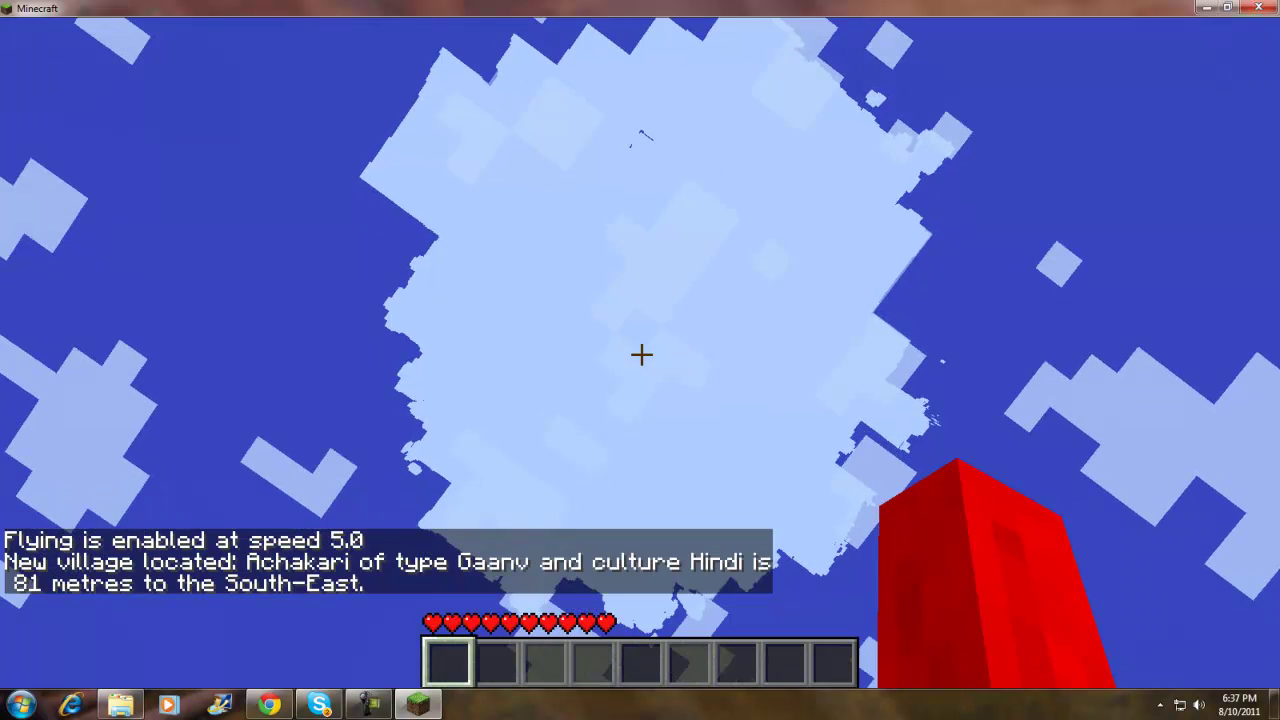
Descend from high above the clouds and fly to the Hindi village Achakari to the south-east.
key(space)
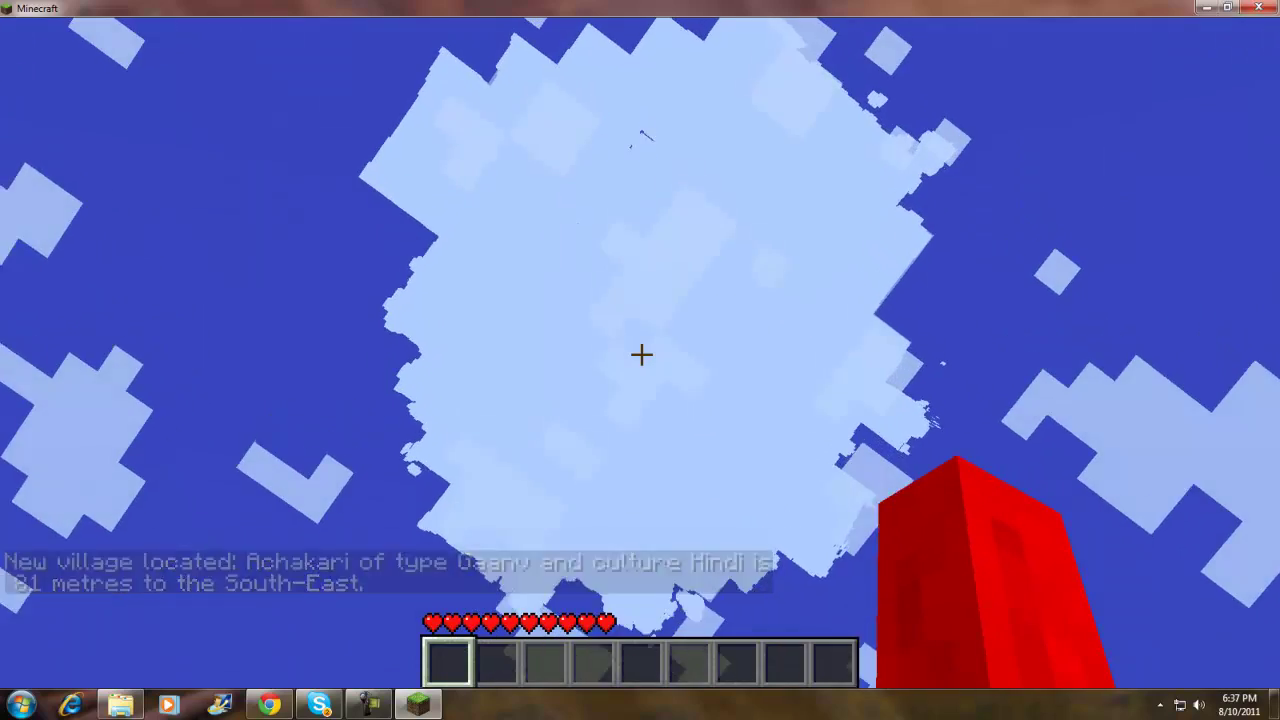
key(shift)
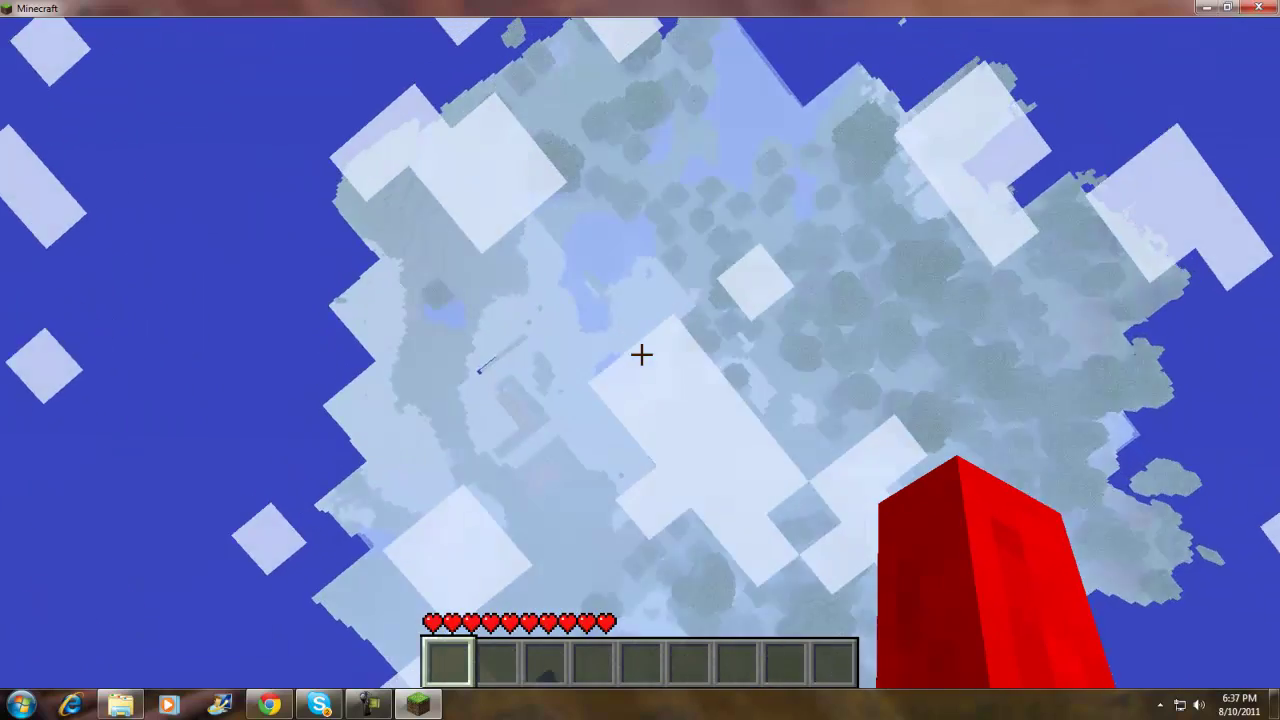
key(shift)
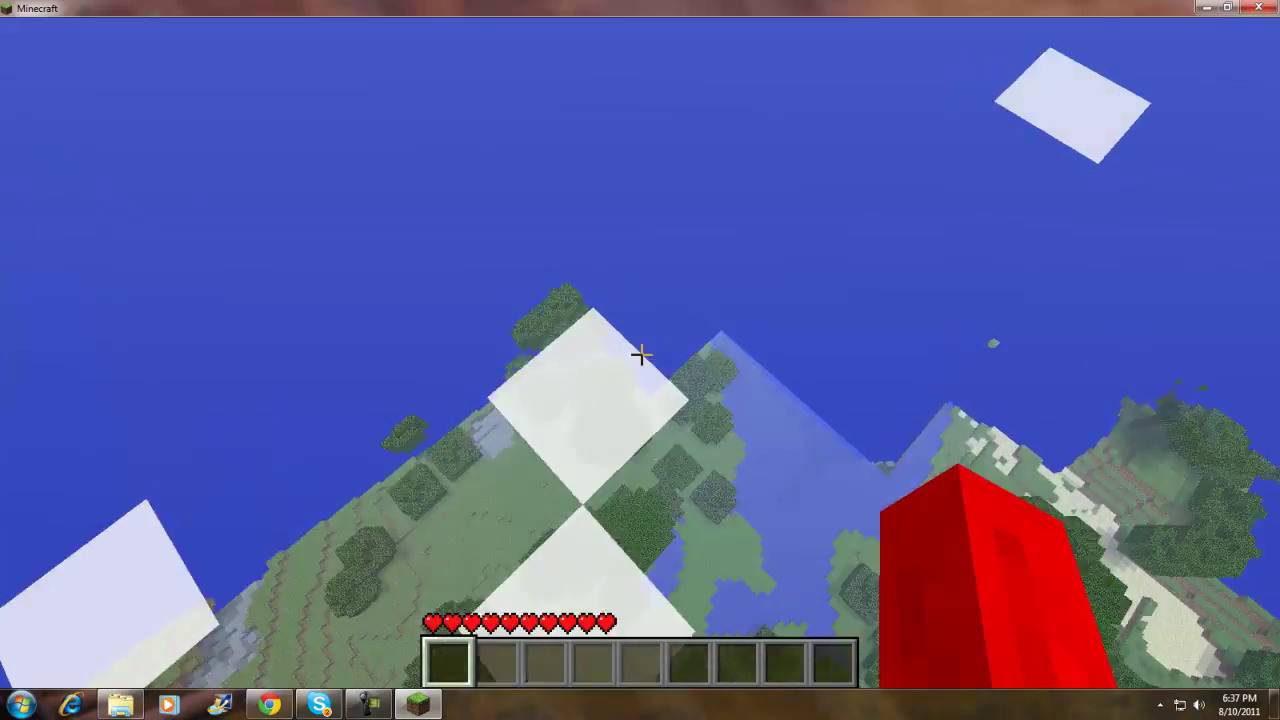
key(shift)
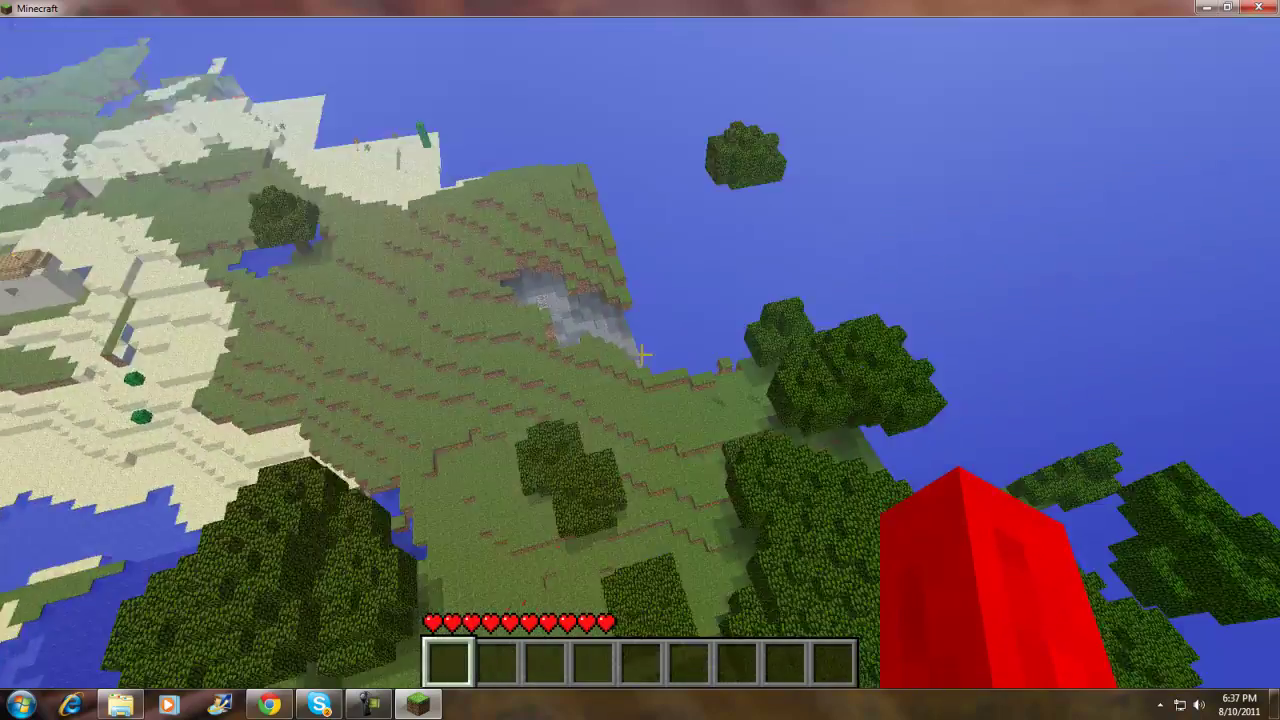
key(w)
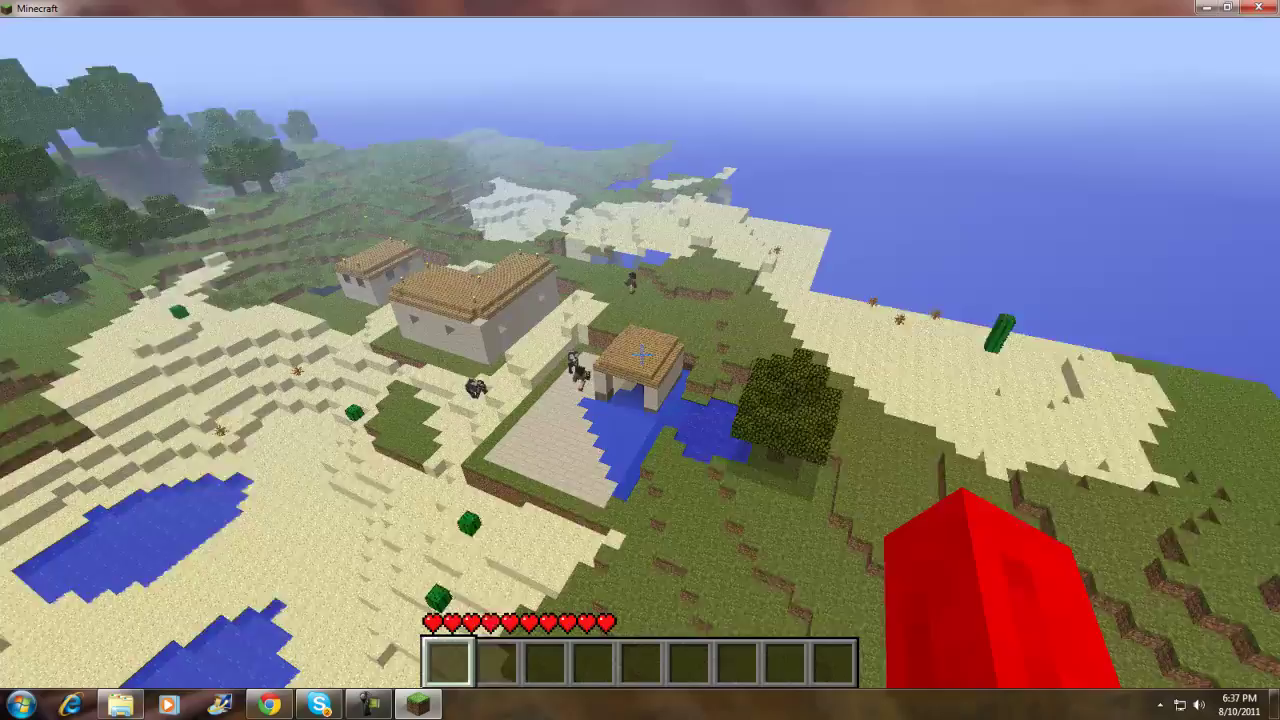
key(w)
Fly low over the village to examine its houses, the open brick kiln building and the villagers.
mouse_move(641, 354)
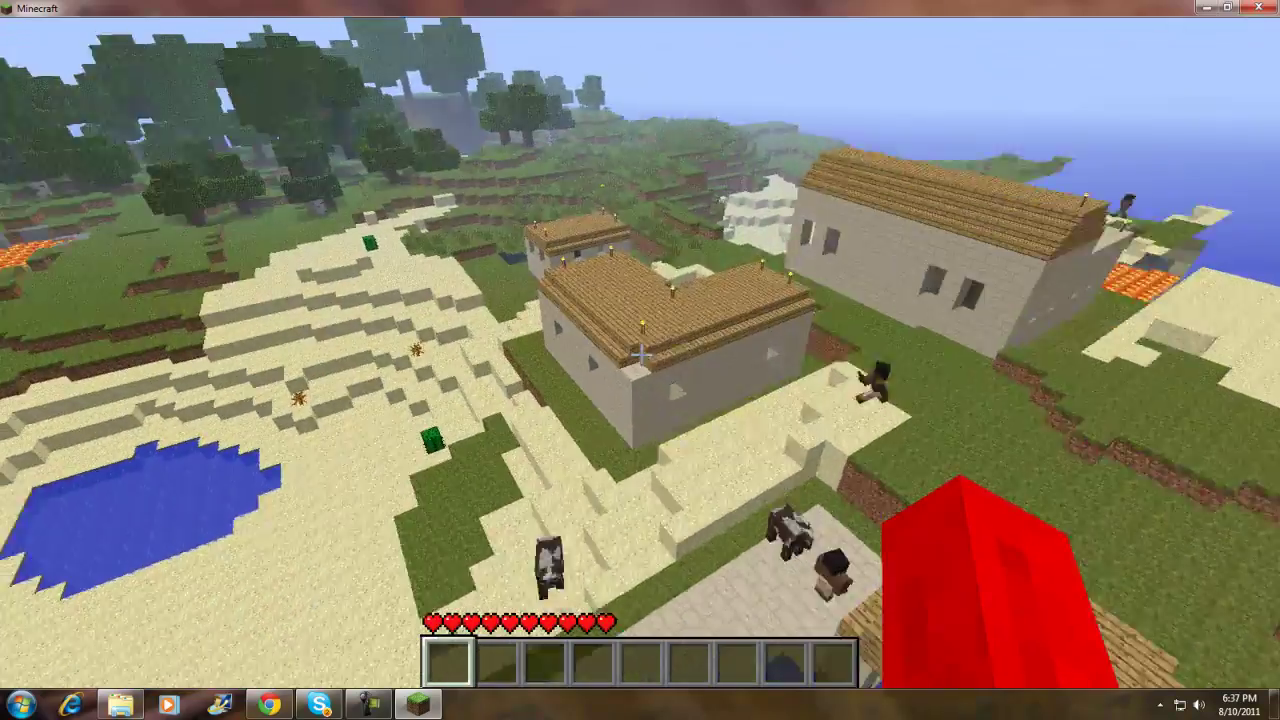
key(w)
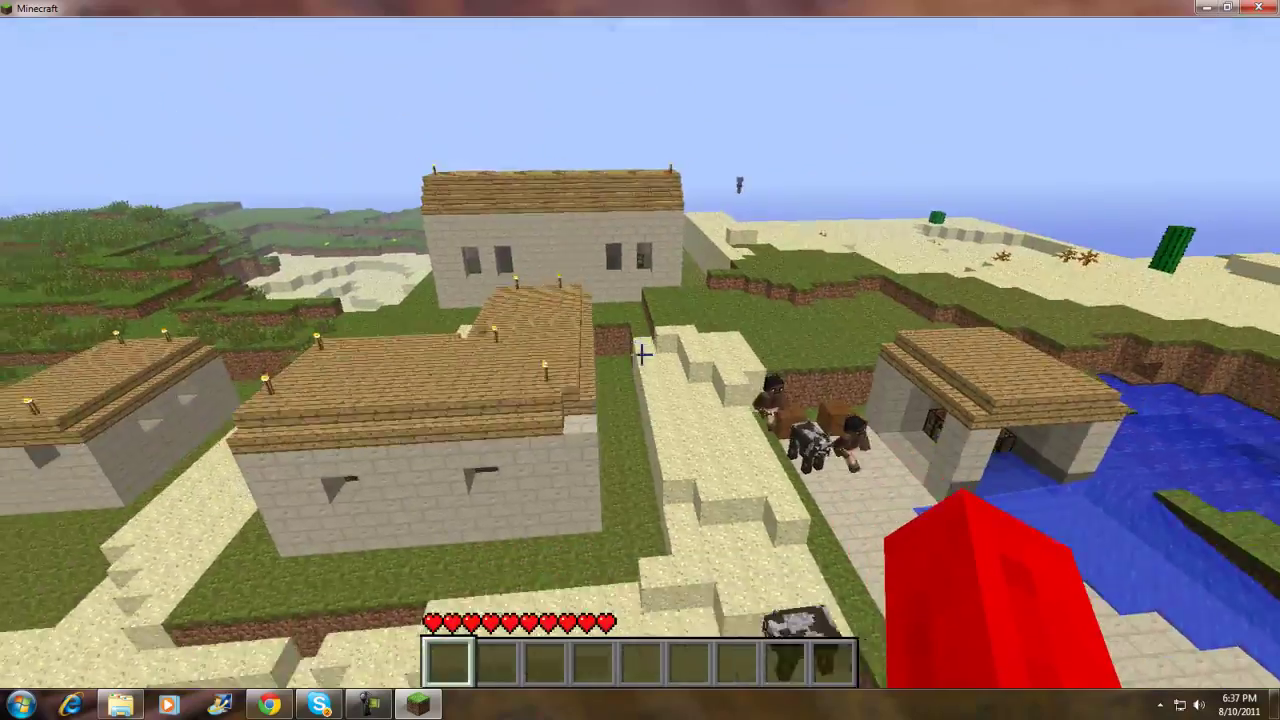
key(w)
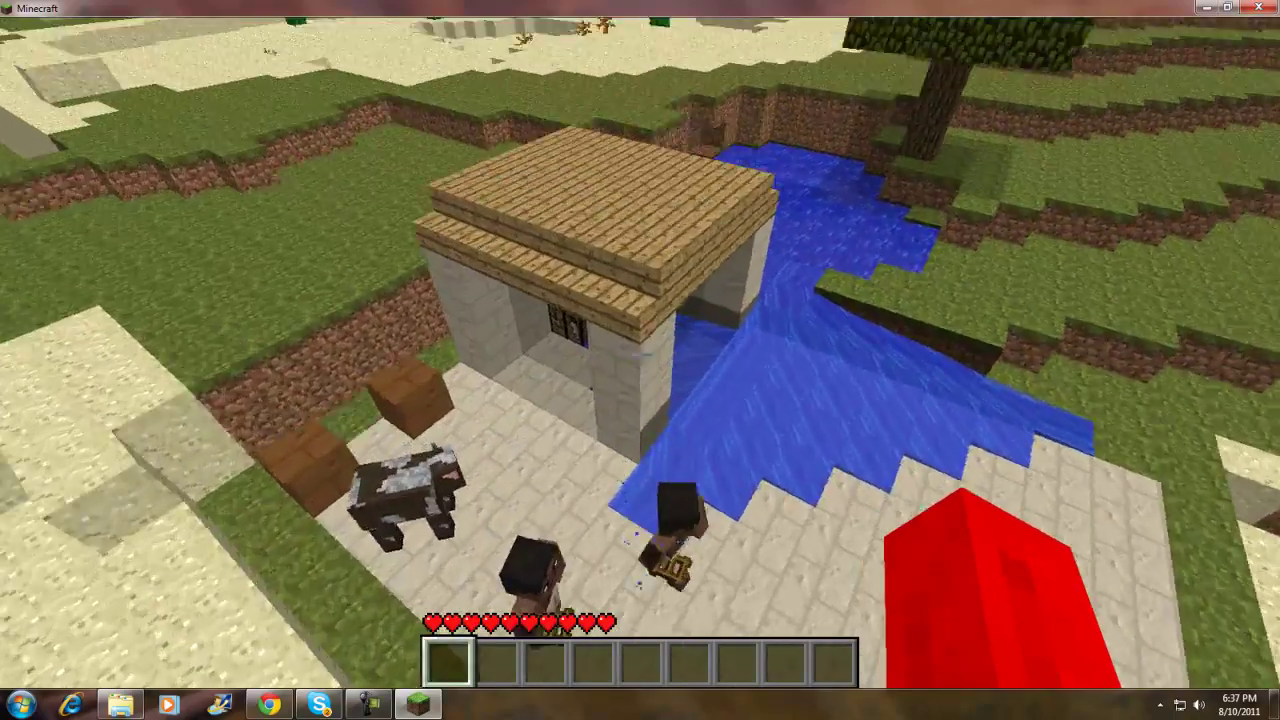
key(w)
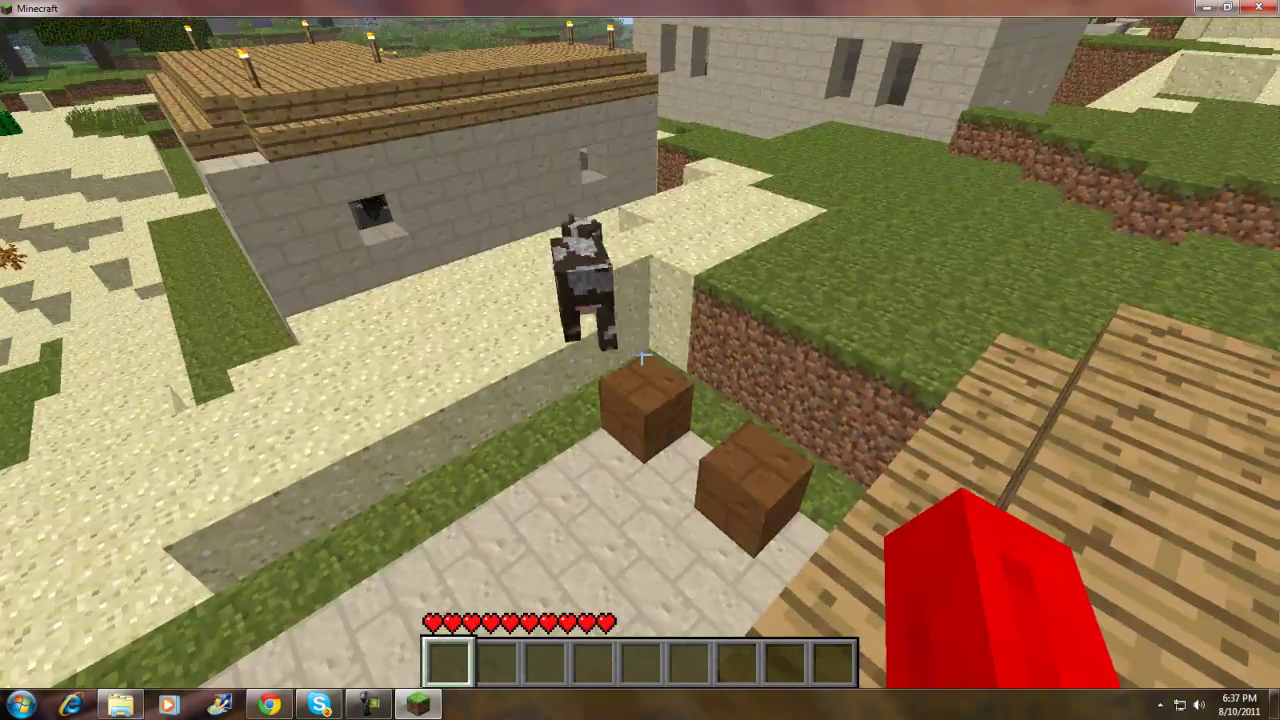
Approach the kiln, turn flying off with the /fly command and walk up to the building.
key(w)
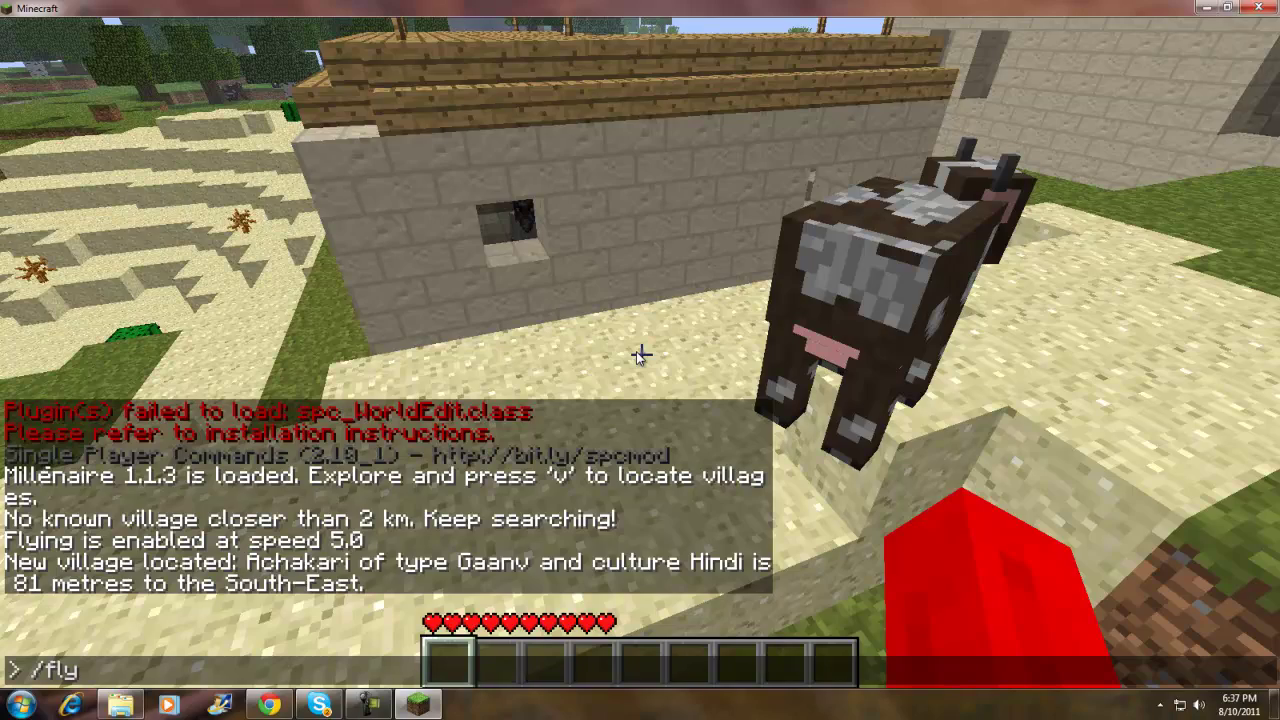
key(Return)
key(w)
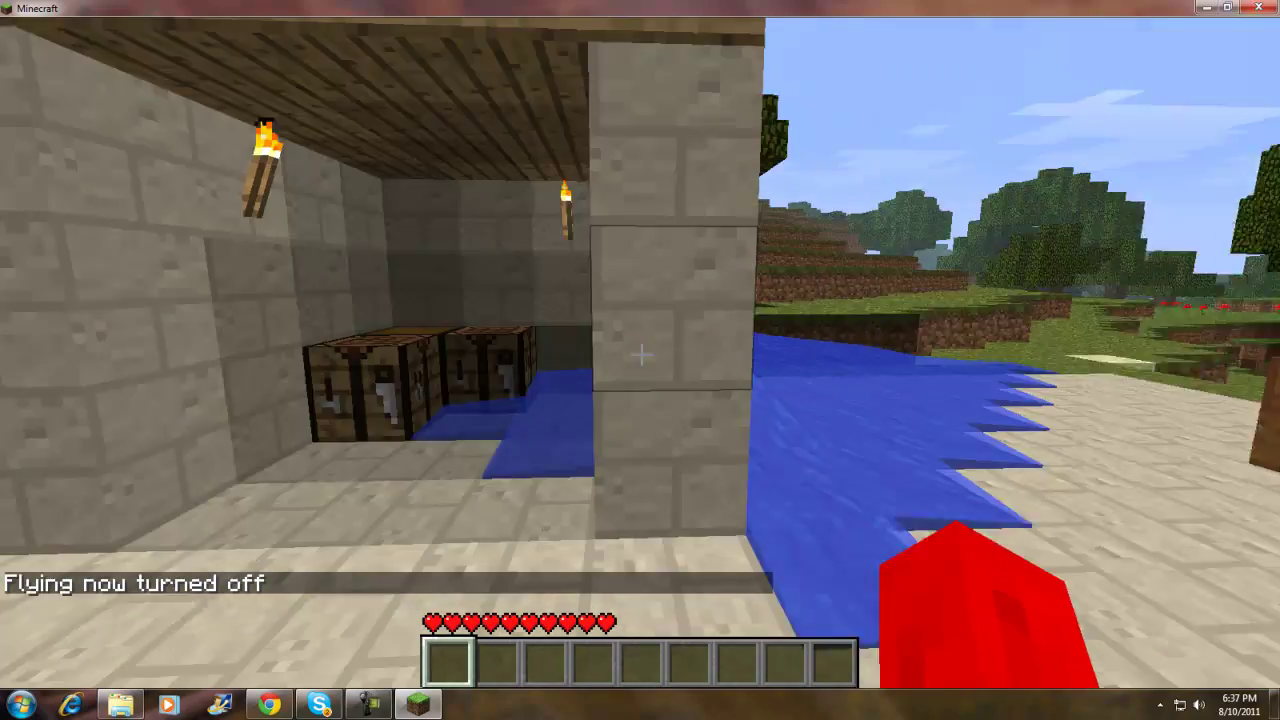
Open the chest inside the brick kiln building, examine its contents and close it.
key(s)
key(w)
right_click(641, 355)
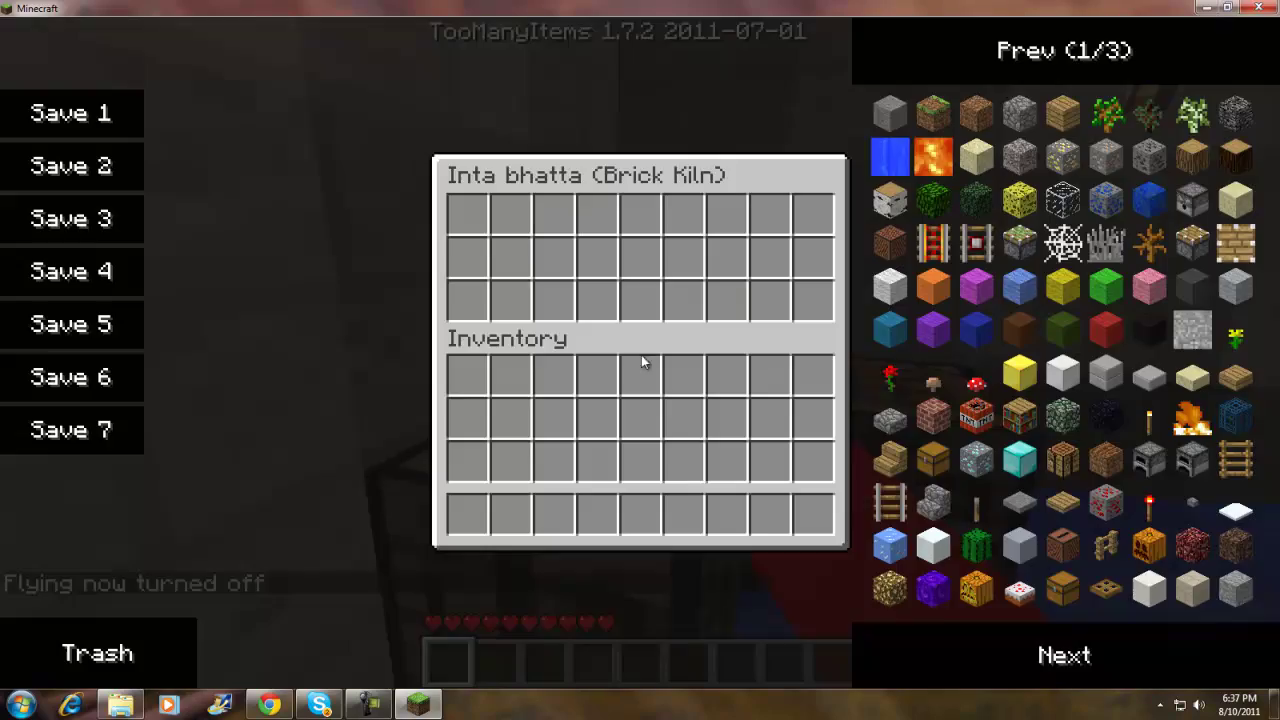
key(Escape)
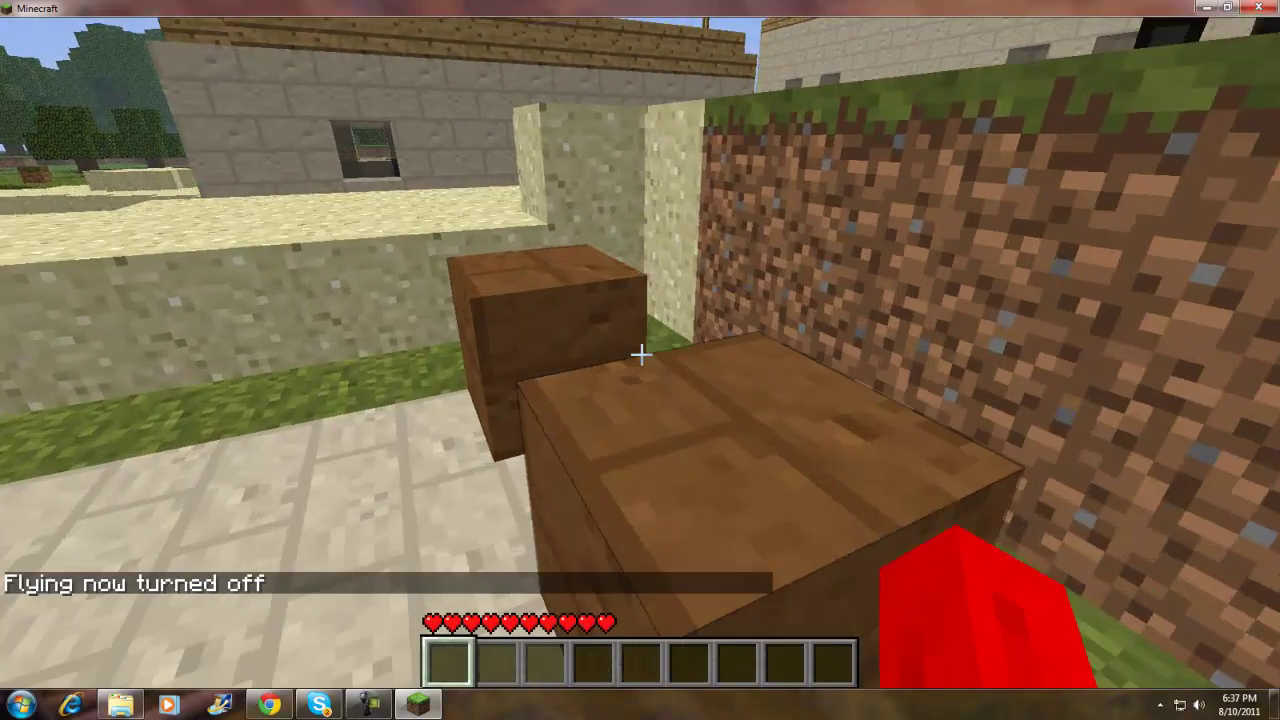
Strike the brown brick blocks on the kiln's paved yard and move around them to watch the villagers work.
click(641, 355)
key(w)
click(641, 355)
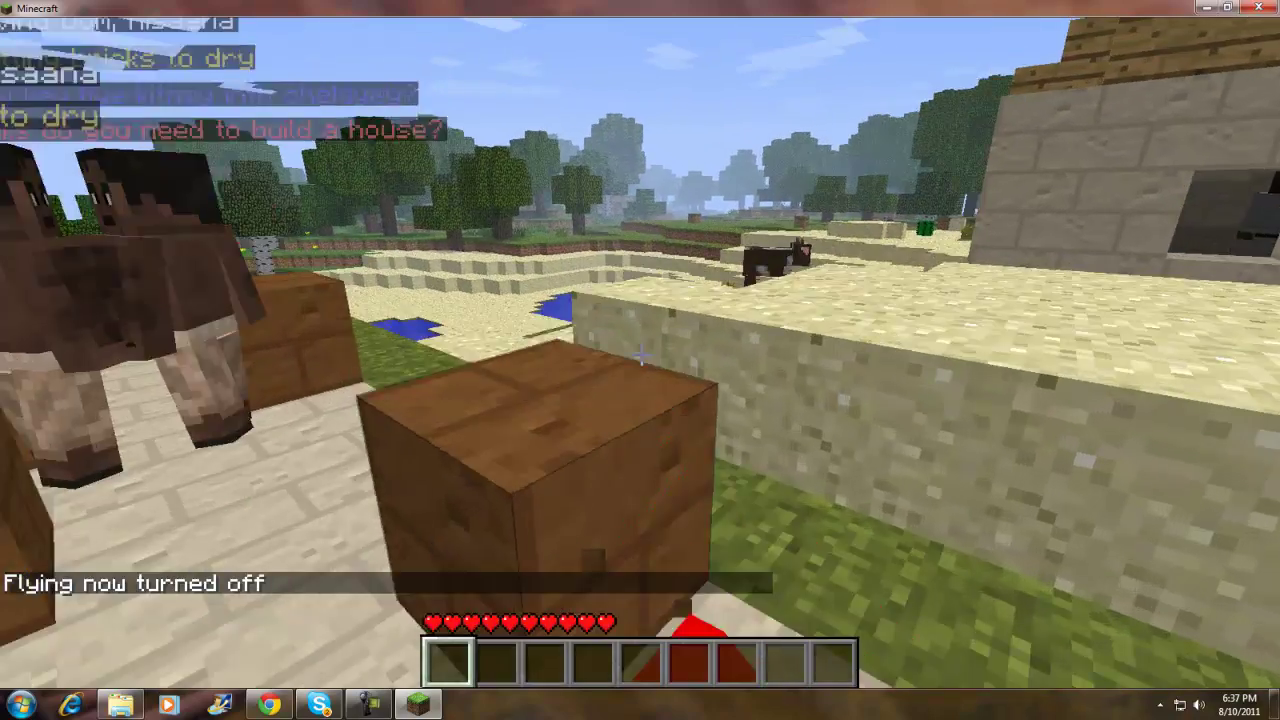
key(space)
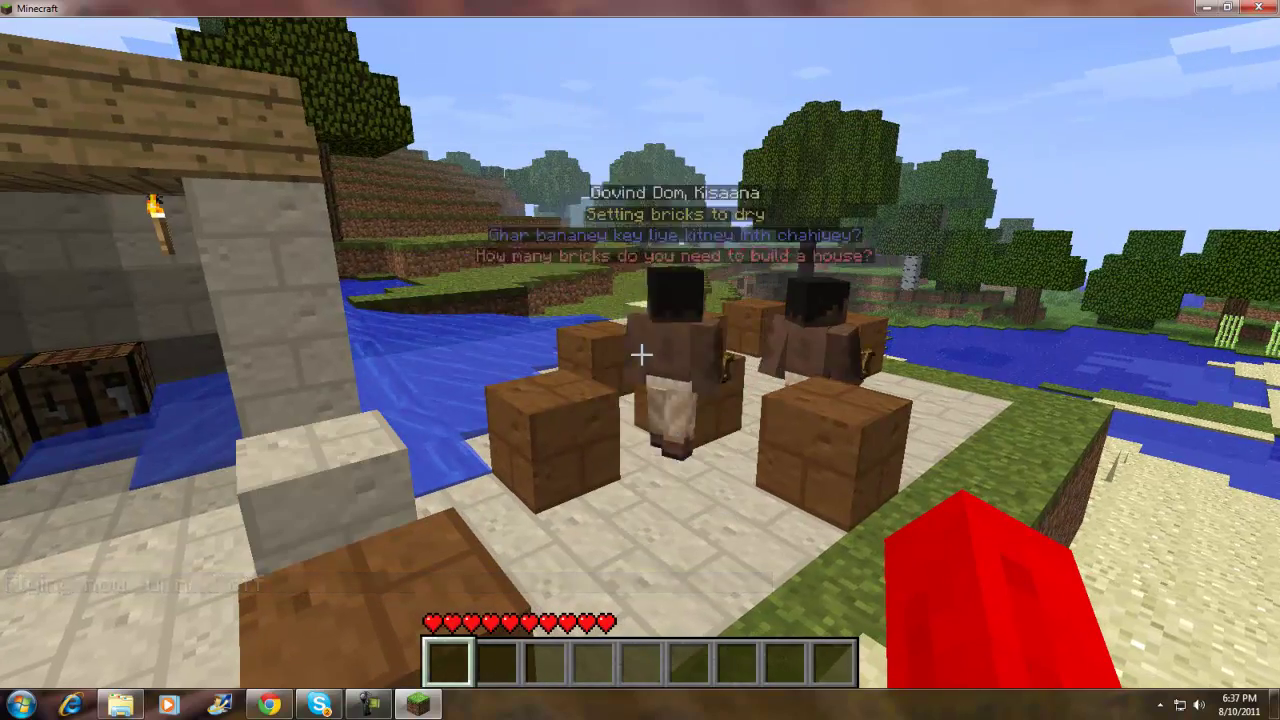